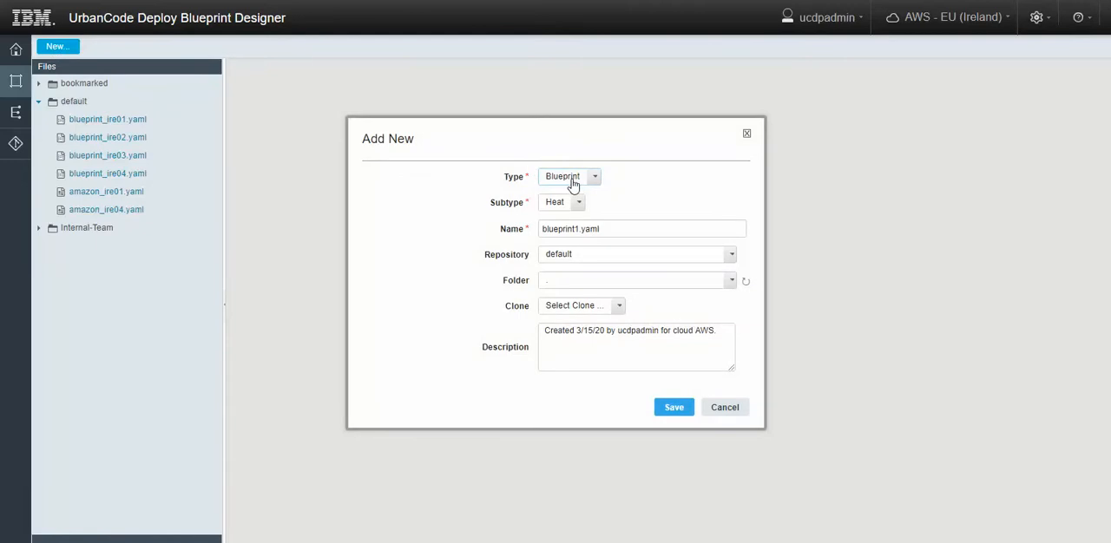
Create a Heat blueprint named blueprint_wlp.yaml in the default repository.
click(578, 203)
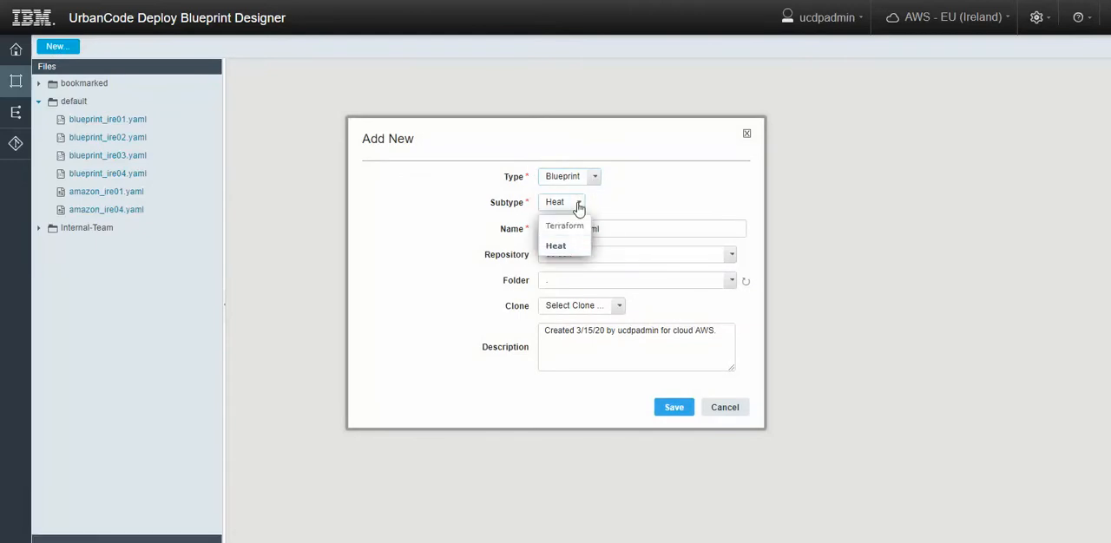
click(583, 245)
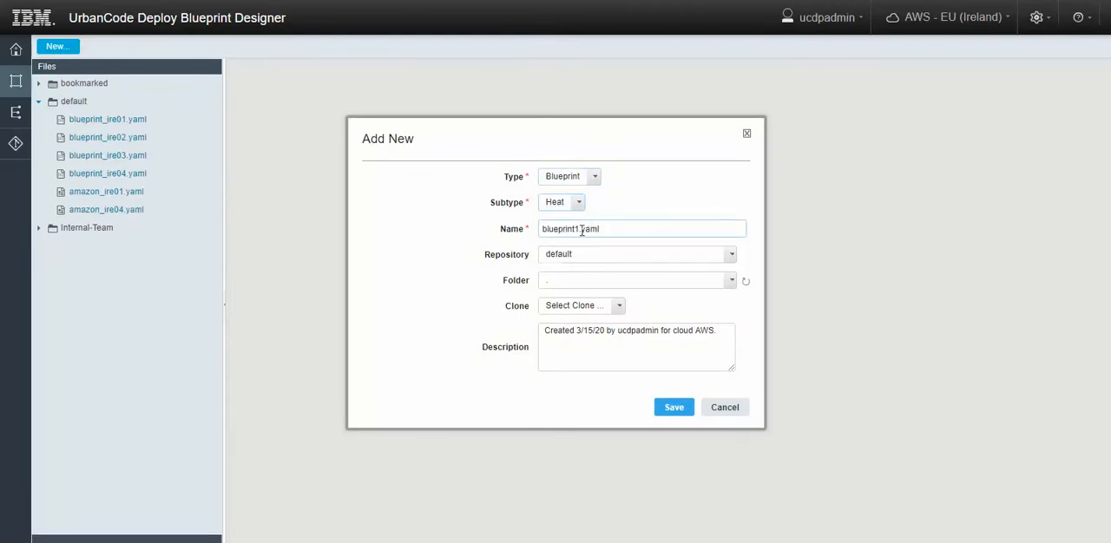
drag(582, 229, 541, 229)
key(Right)
click(675, 407)
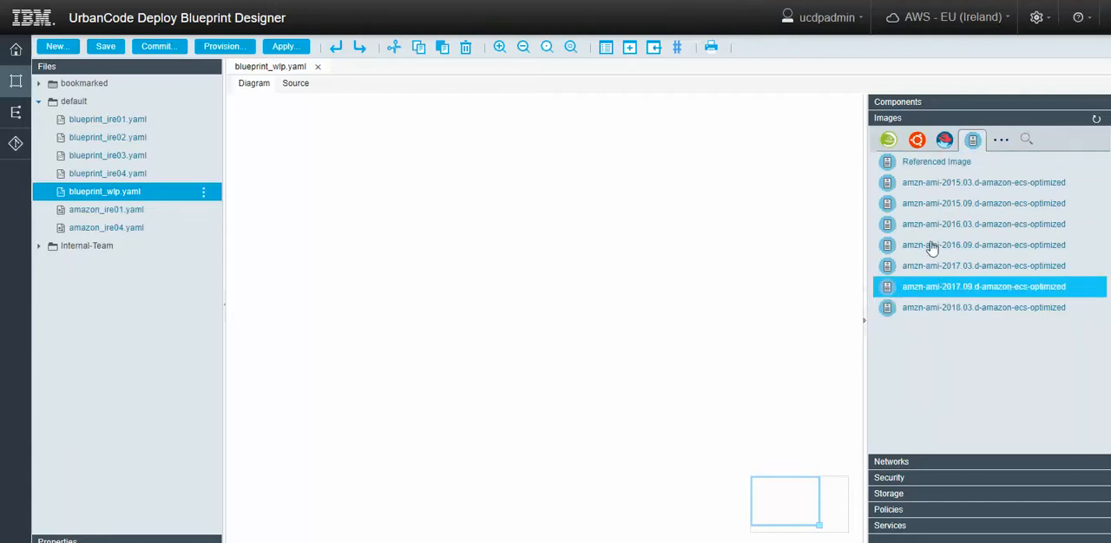
Place the amzn-ami-2018.03.d-amazon-ecs-optimized image in the diagram as a Linux server, in the upper part of the canvas.
click(887, 144)
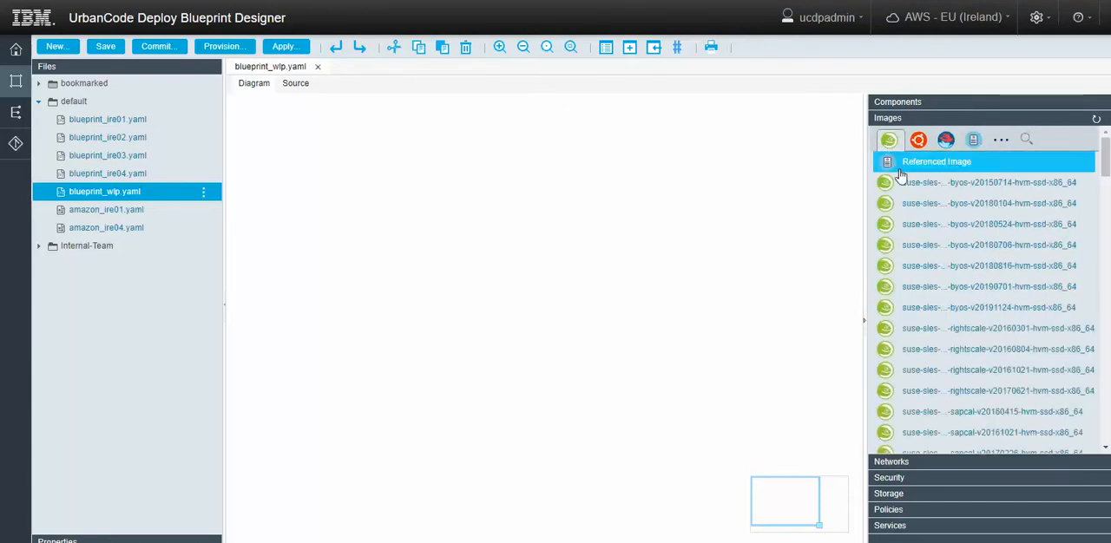
click(920, 144)
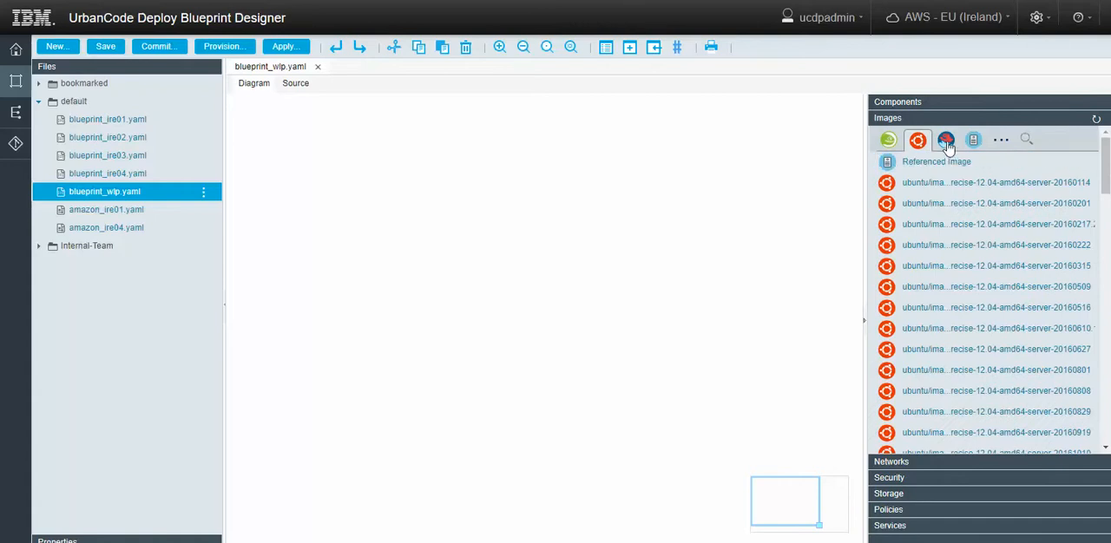
click(946, 140)
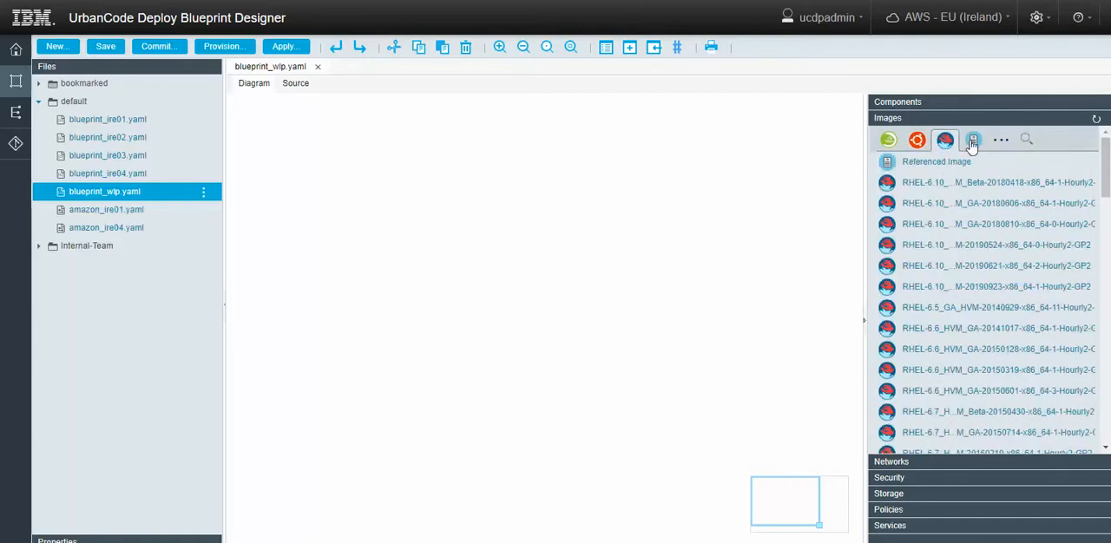
click(972, 143)
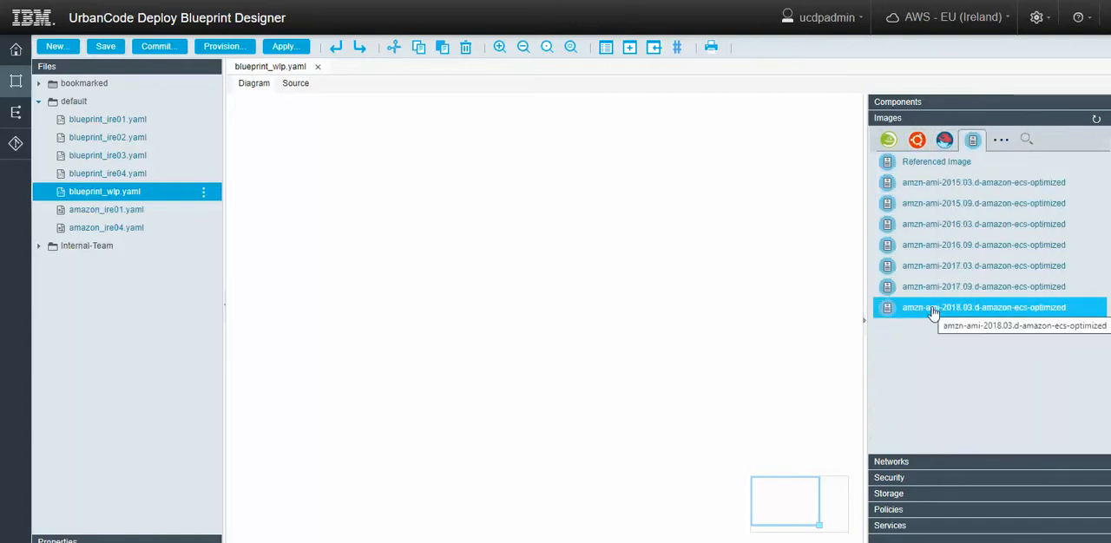
drag(933, 312, 436, 238)
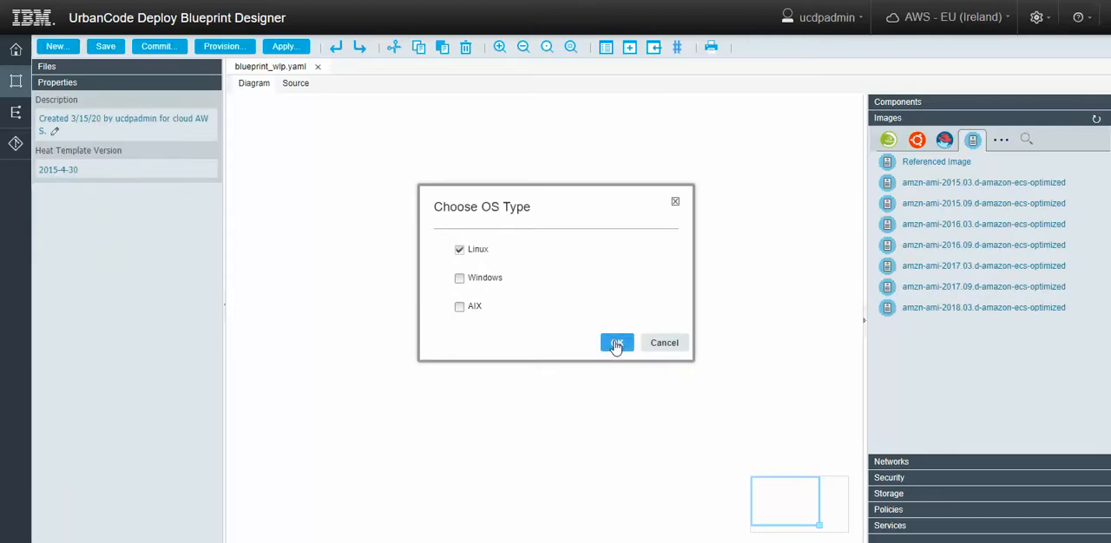
click(616, 343)
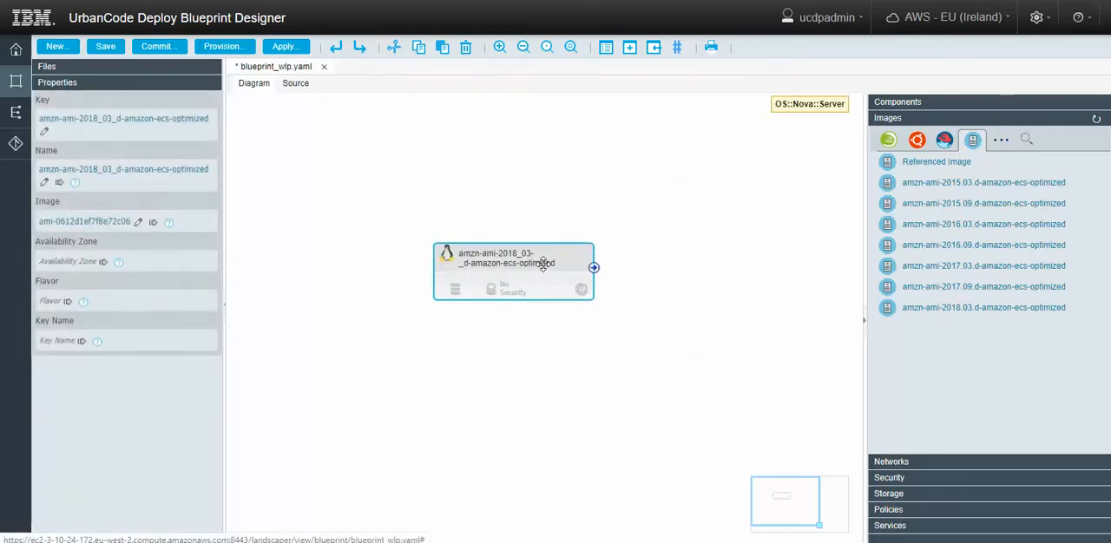
drag(543, 264, 483, 221)
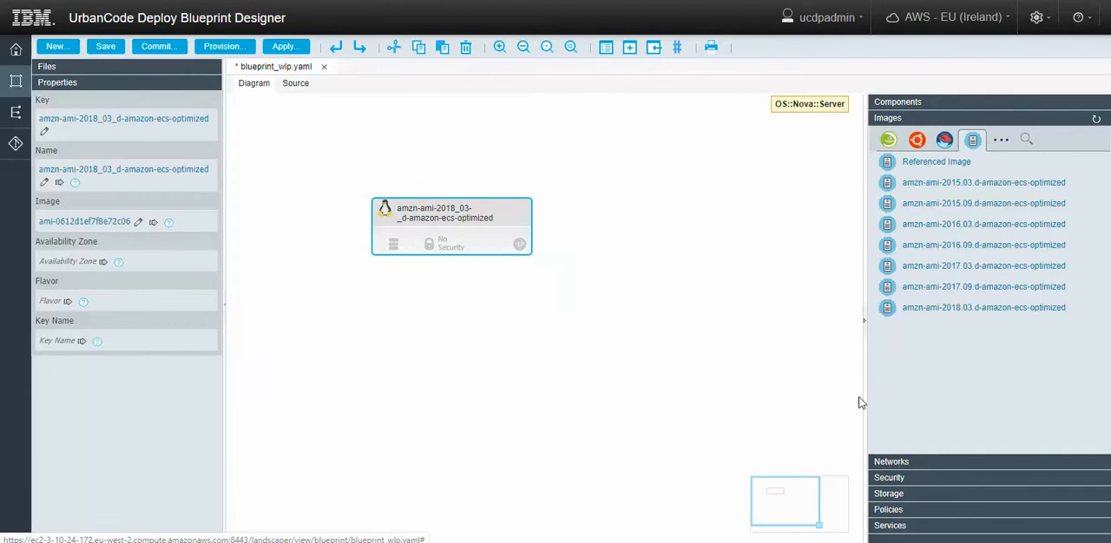
Add the vpc-1f23ce66 network beside the server and connect it to the server through subnet-335d0355.
click(891, 462)
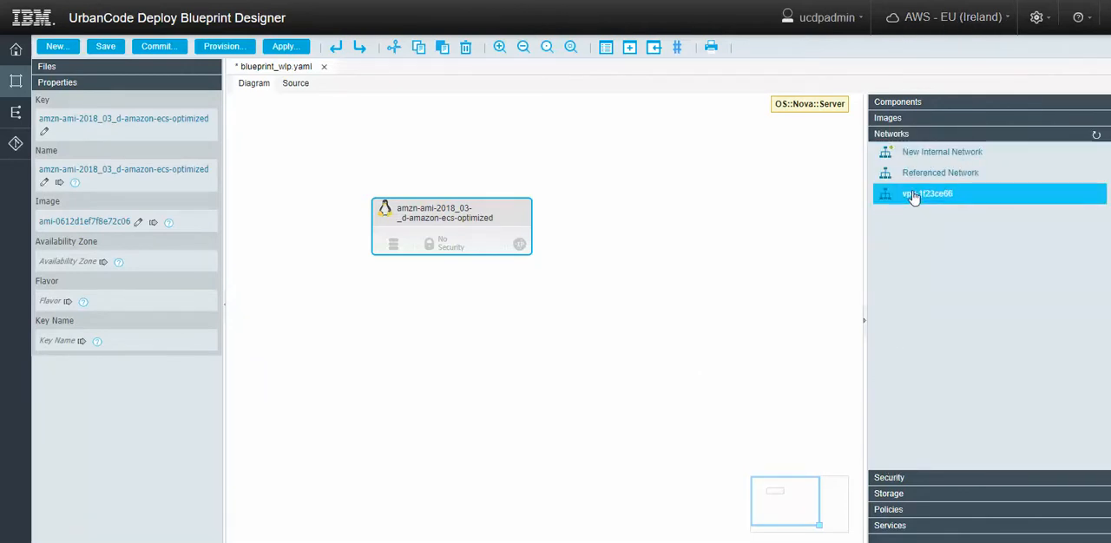
drag(914, 200, 303, 140)
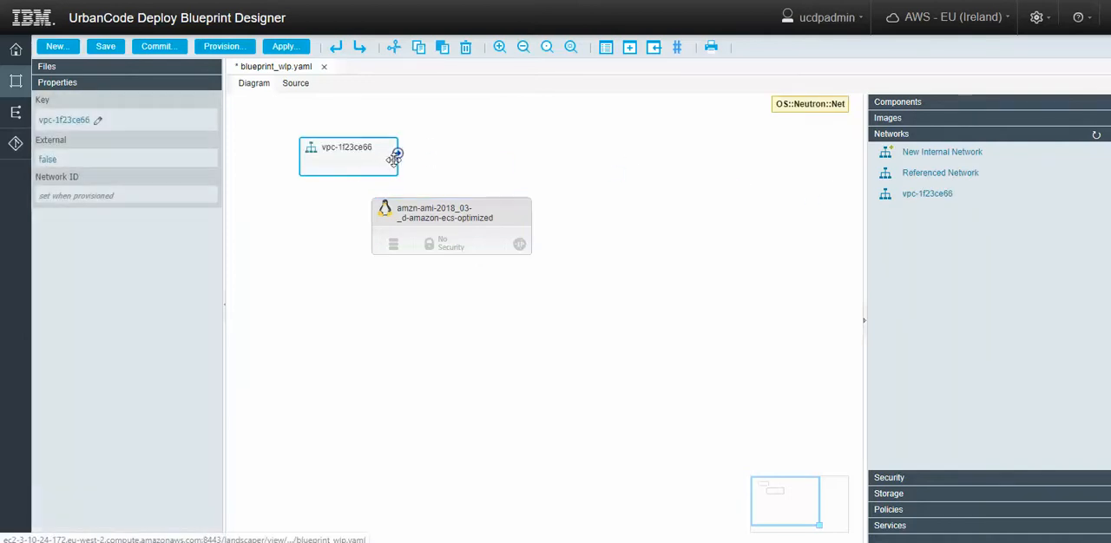
drag(399, 154, 406, 213)
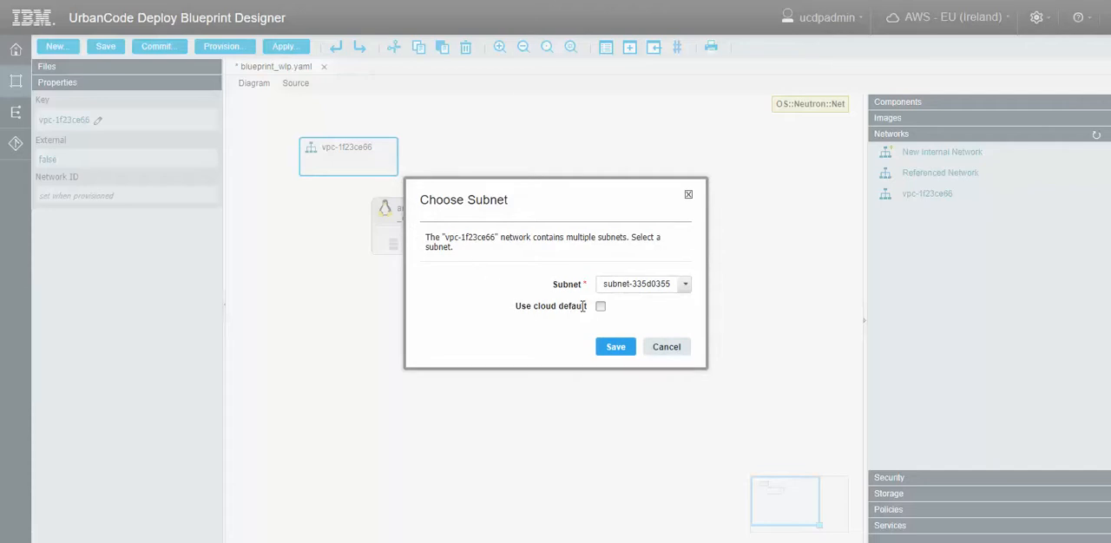
click(613, 346)
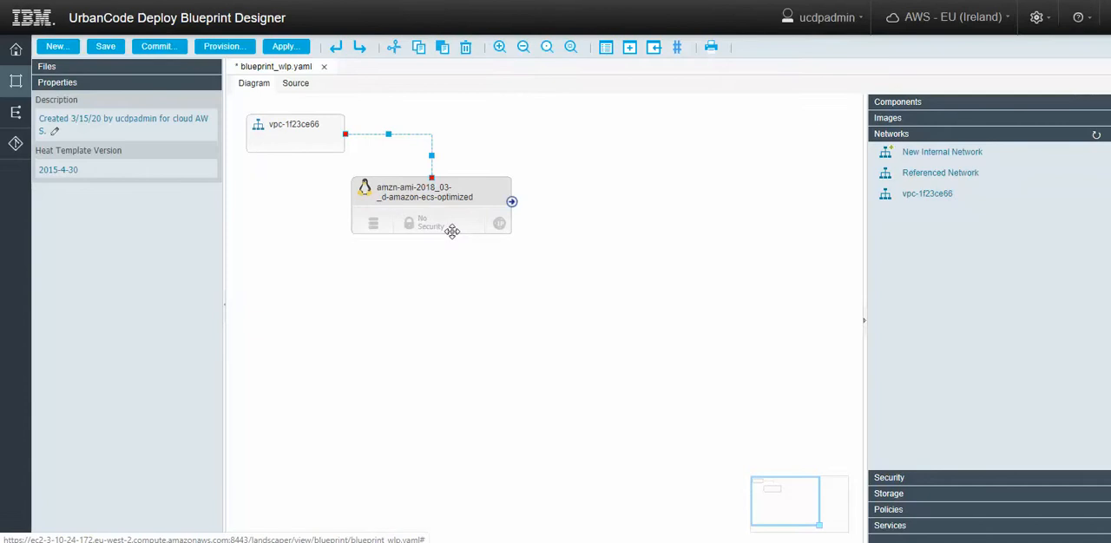
Add the WLP component to the Linux server, using the WLP application and its Deploy process.
click(903, 107)
scroll(928, 326, down, 2)
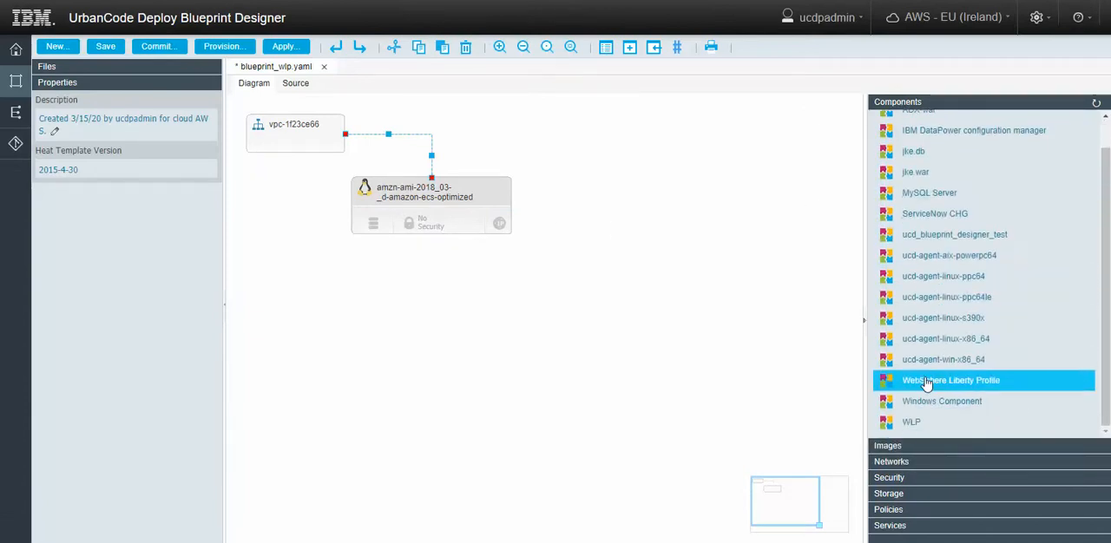
drag(918, 424, 434, 215)
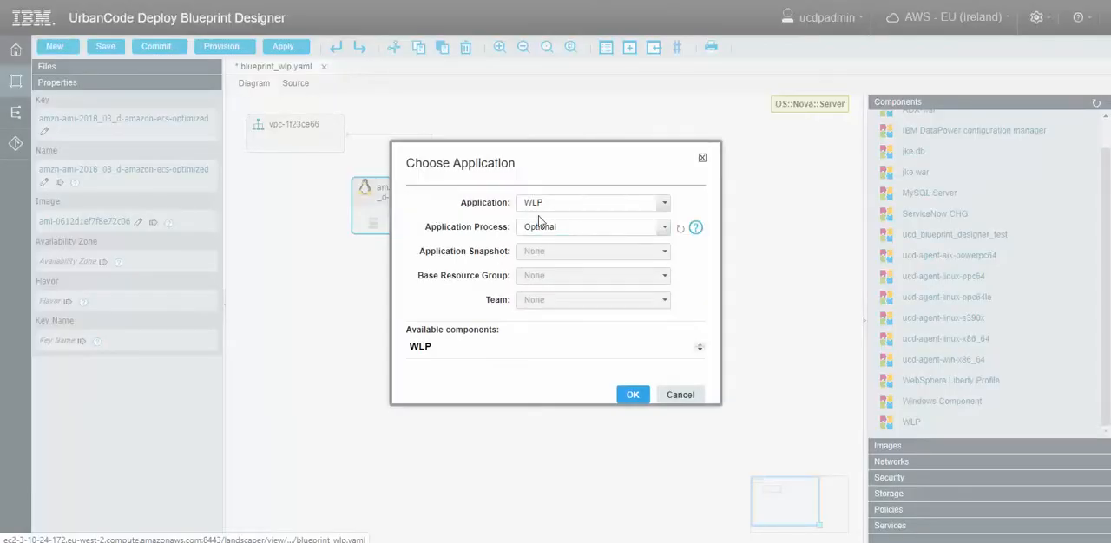
click(664, 227)
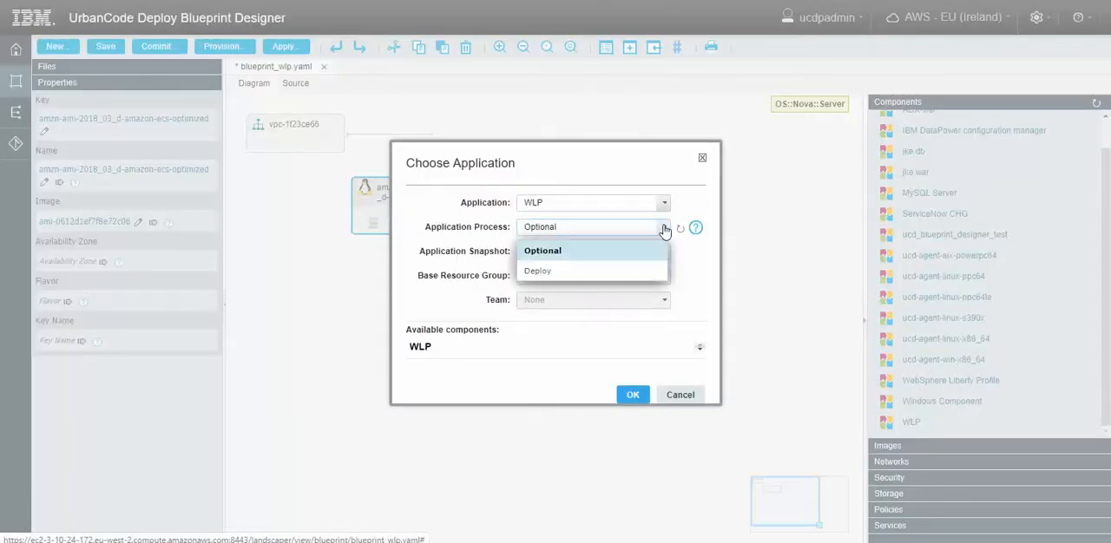
click(580, 272)
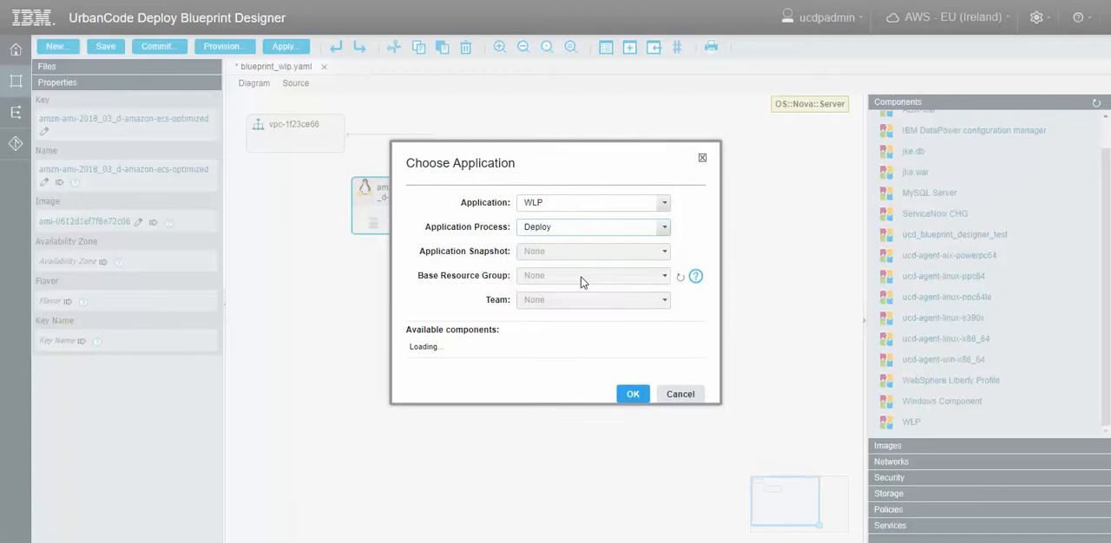
click(637, 396)
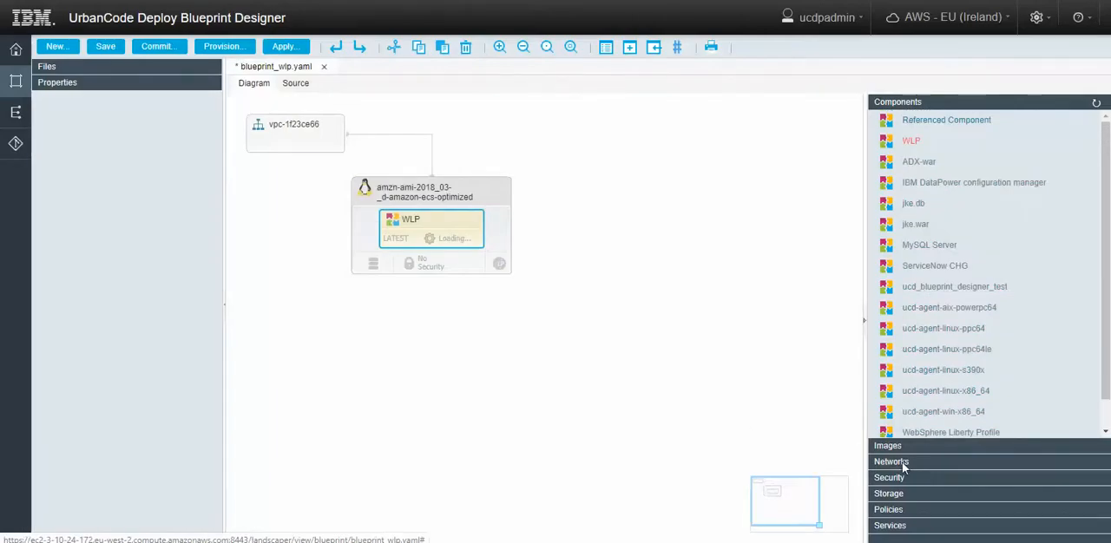
Assign the Liberty security group and an elastic IP to the server, and save the blueprint.
click(894, 480)
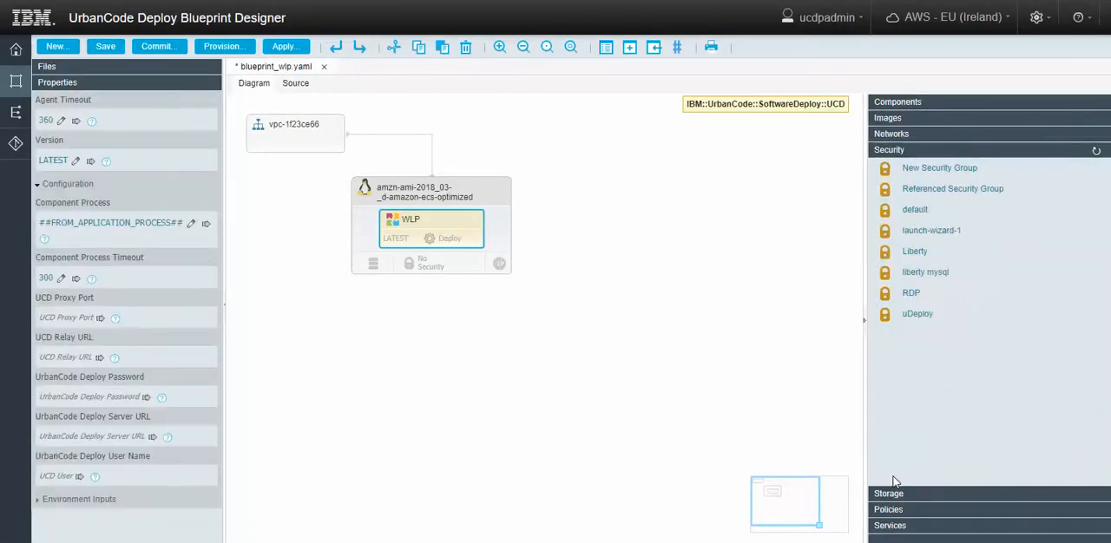
drag(911, 264, 431, 262)
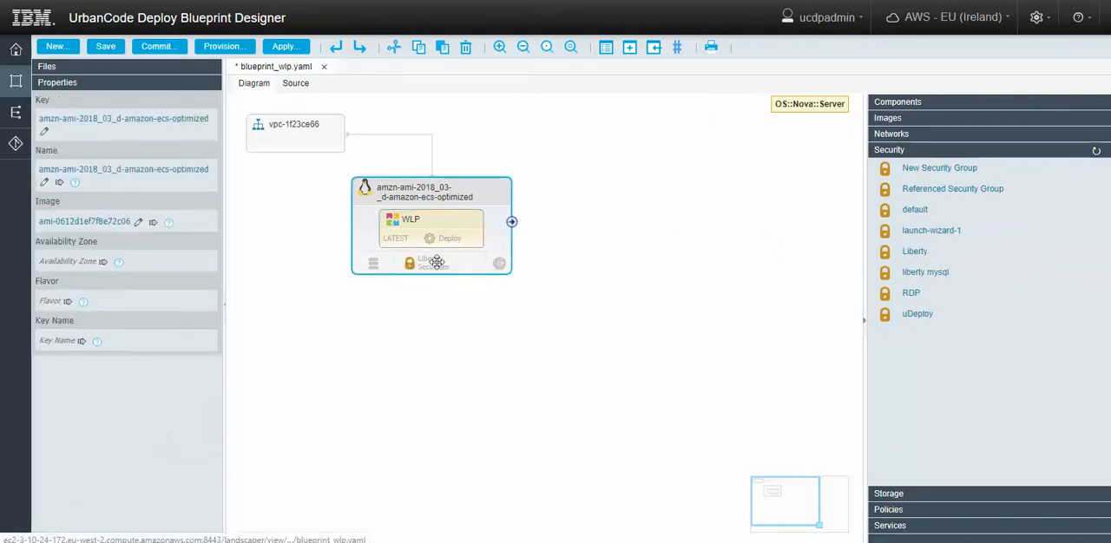
click(500, 264)
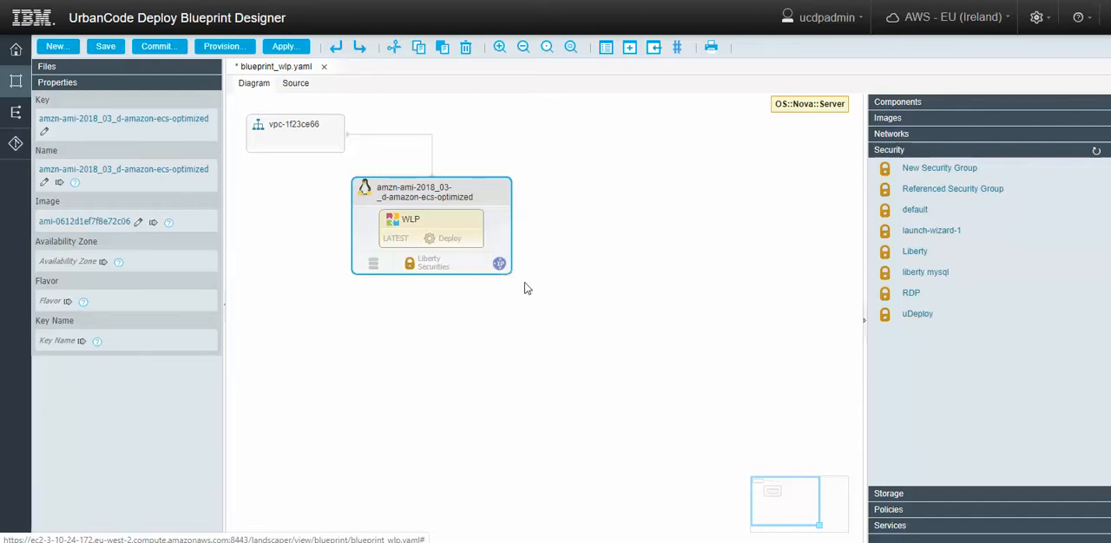
click(110, 50)
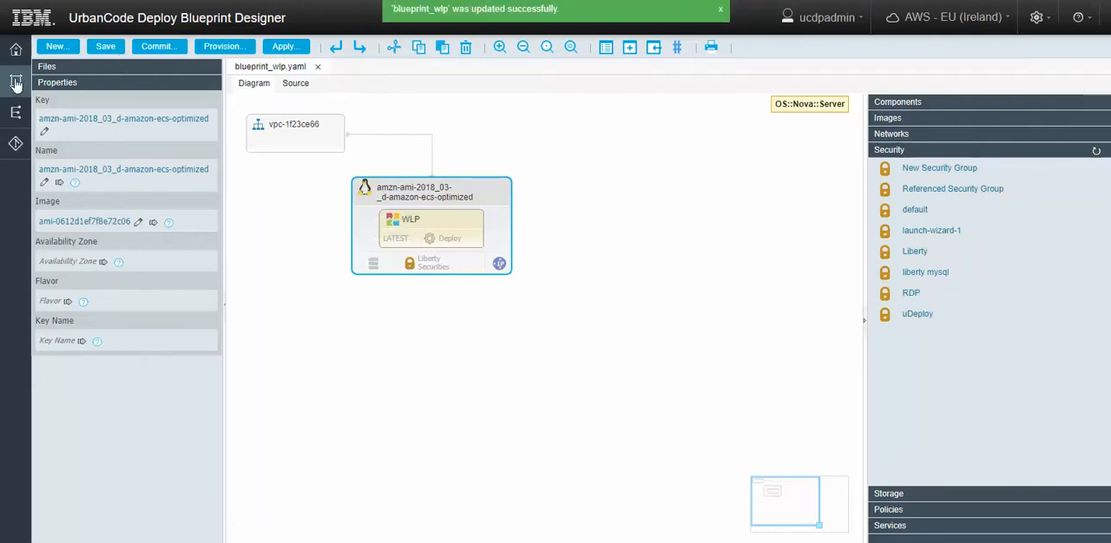
Create a Heat / Amazon configuration file named amazon_wlp.yaml in the default repository.
click(53, 47)
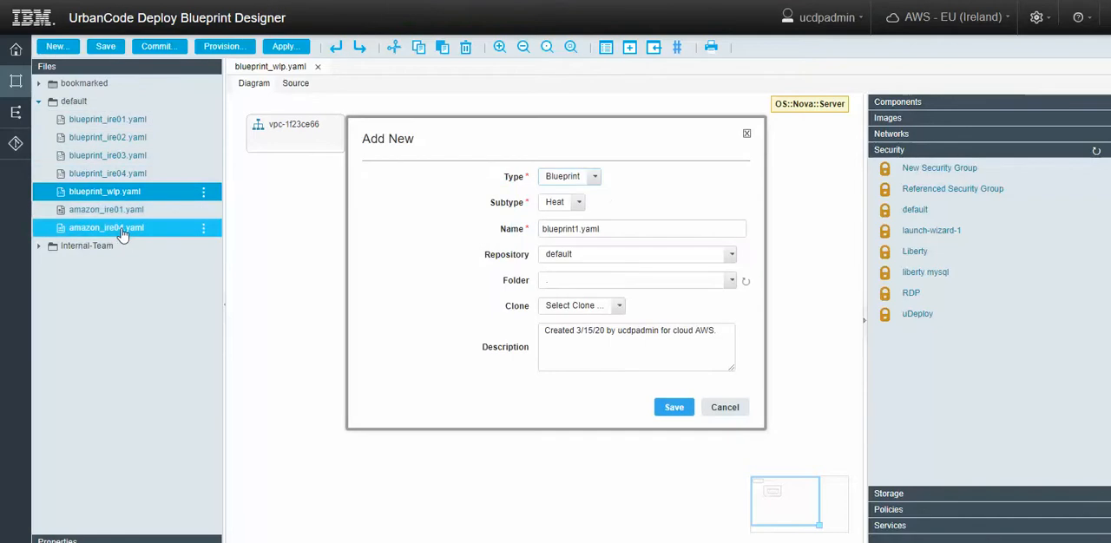
click(591, 180)
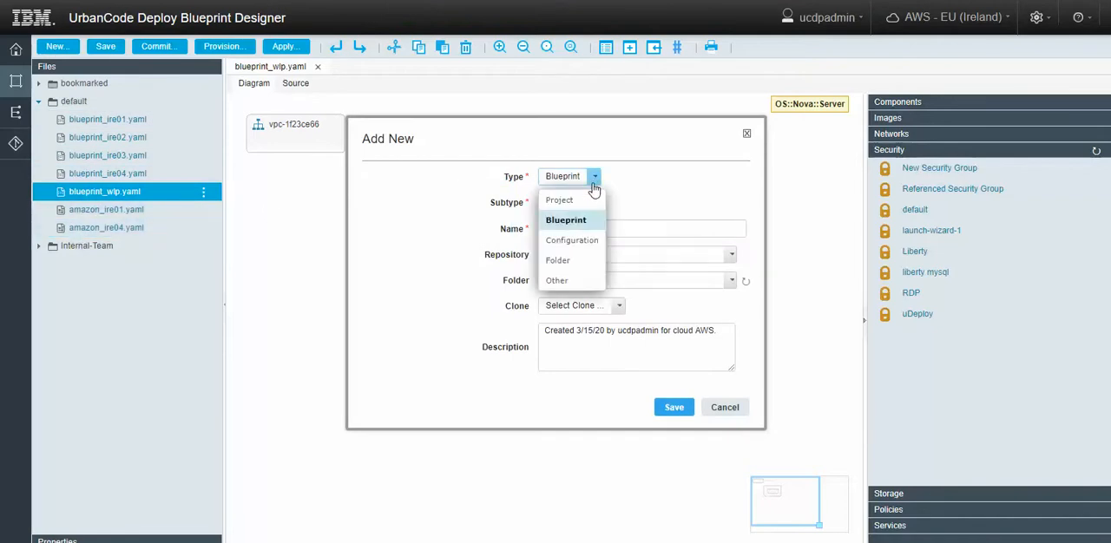
click(573, 240)
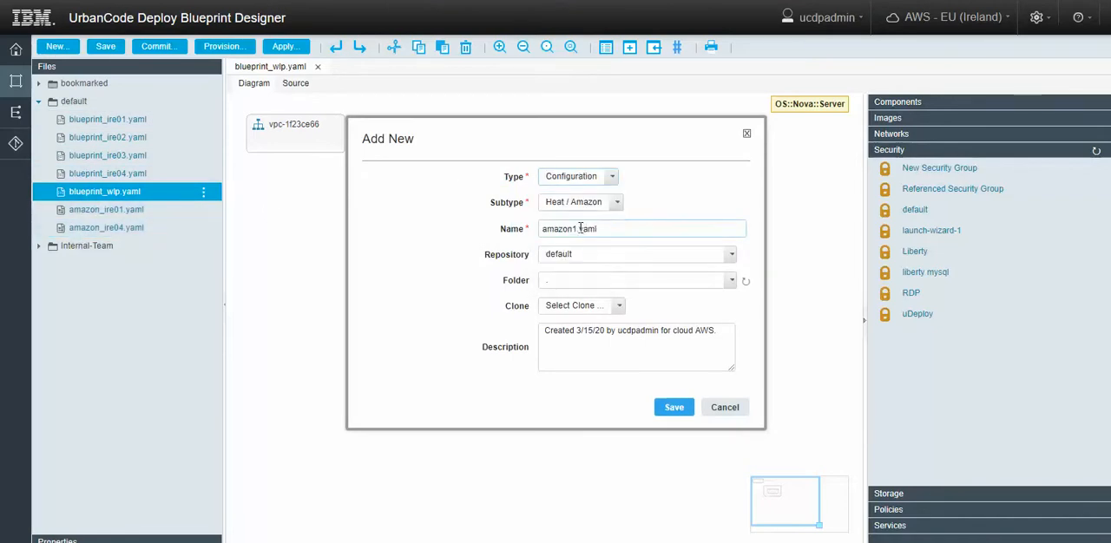
double_click(580, 228)
key(Right)
text(_wlp)
click(673, 407)
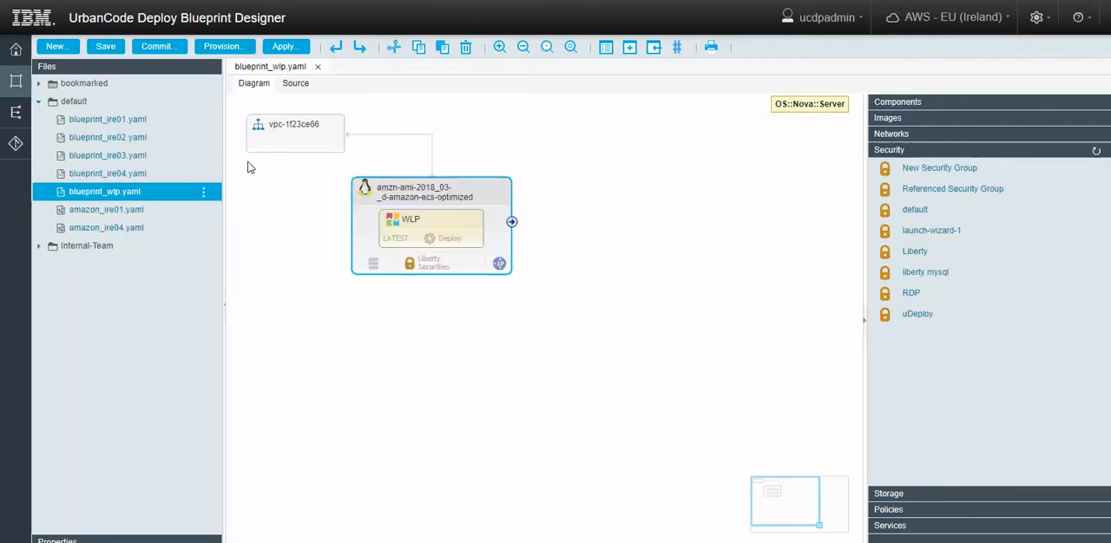
Add the types and parameters from default / blueprint_wlp.yaml to the amazon_wlp.yaml configuration.
click(149, 247)
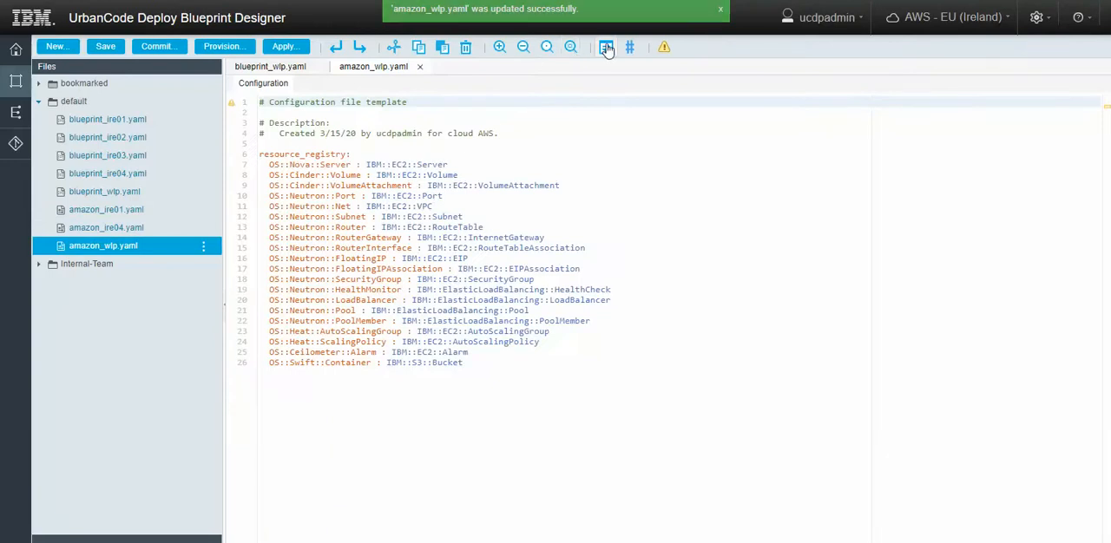
click(606, 48)
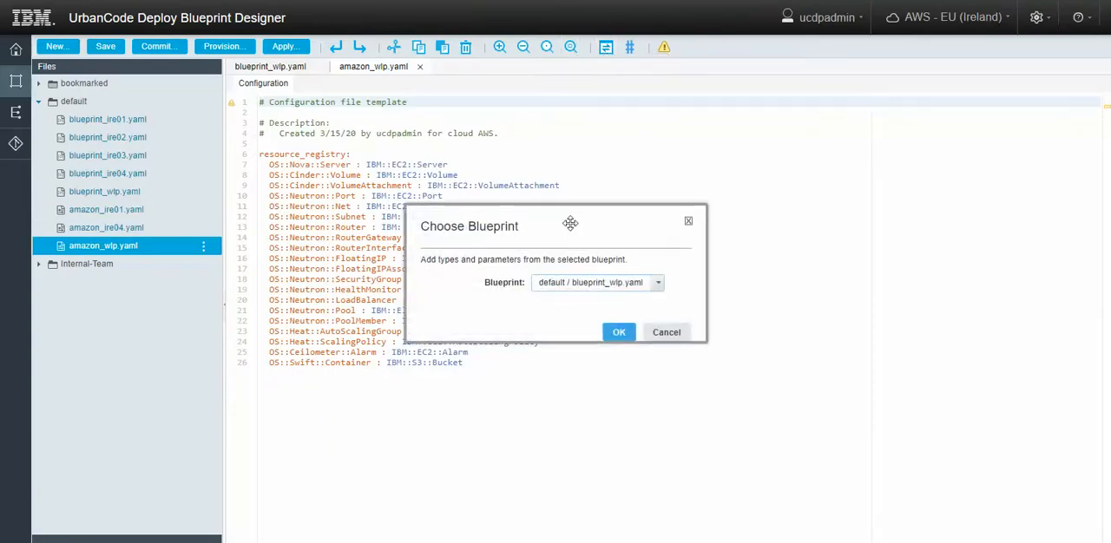
click(617, 334)
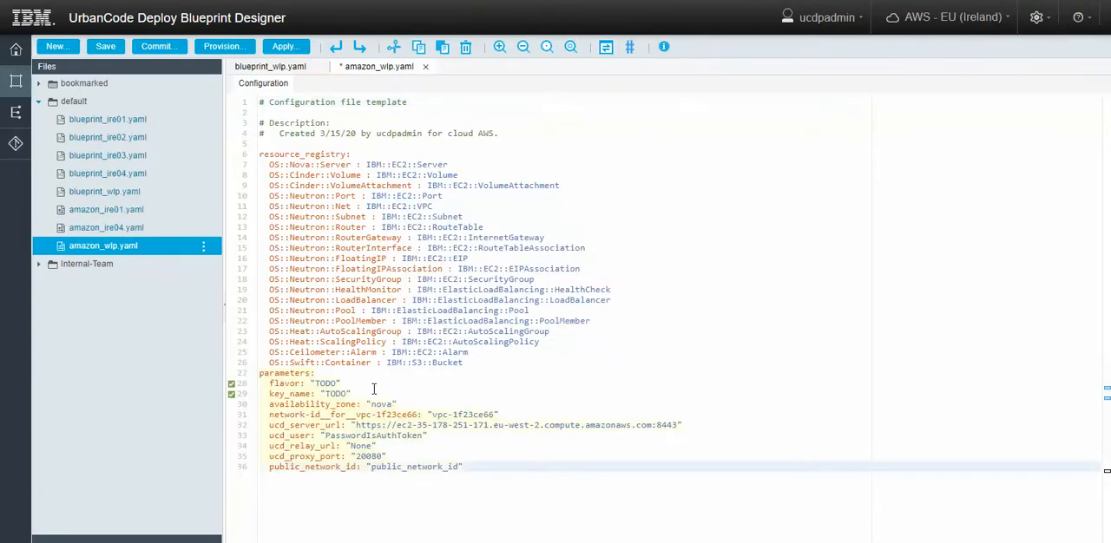
Set the configuration's flavor parameter to t2.micro and its key_name parameter to key-ireland.
click(333, 383)
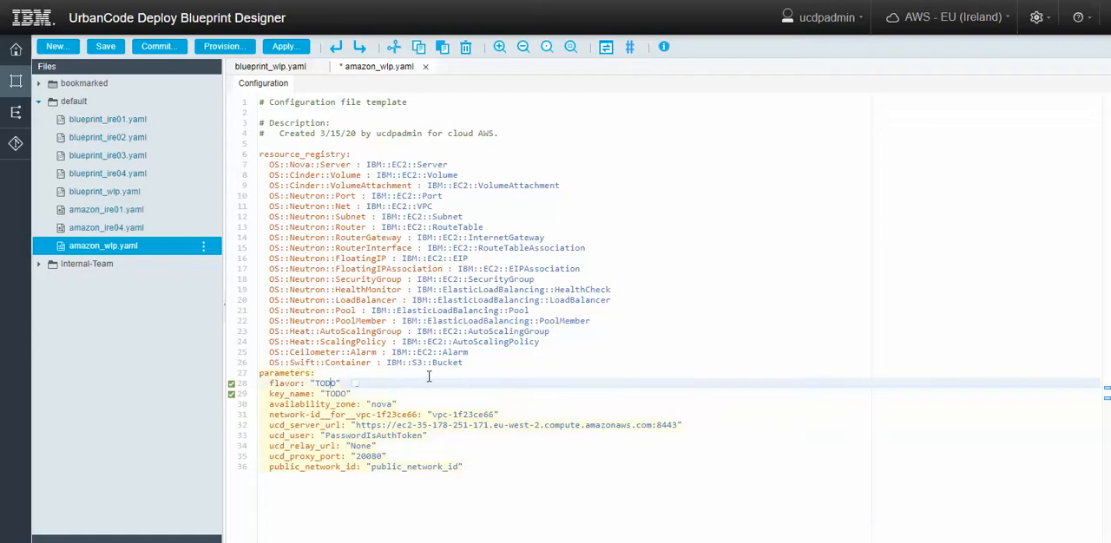
key(ctrl+space)
scroll(378, 463, down, 5)
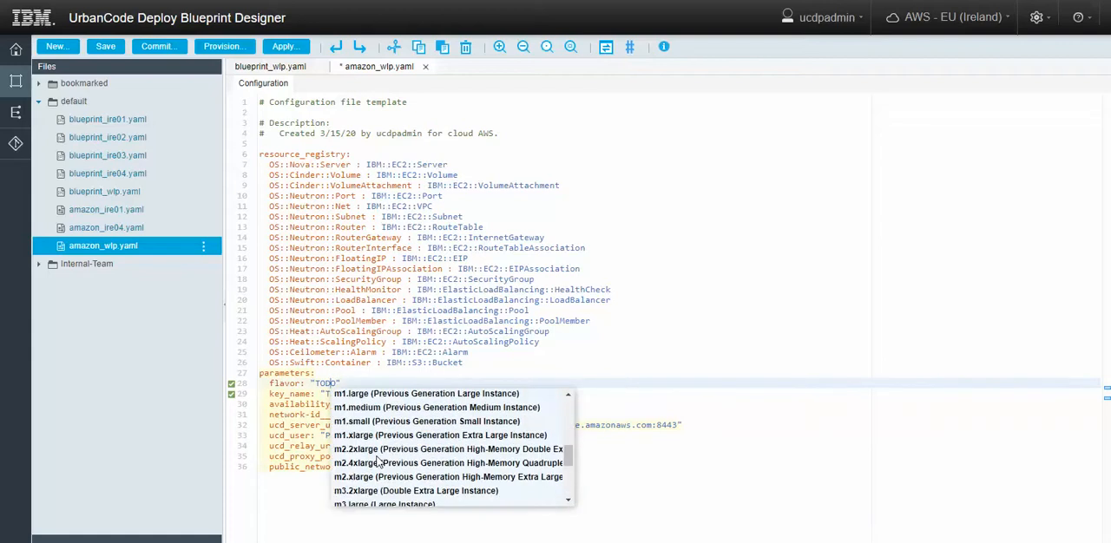
scroll(377, 462, down, 5)
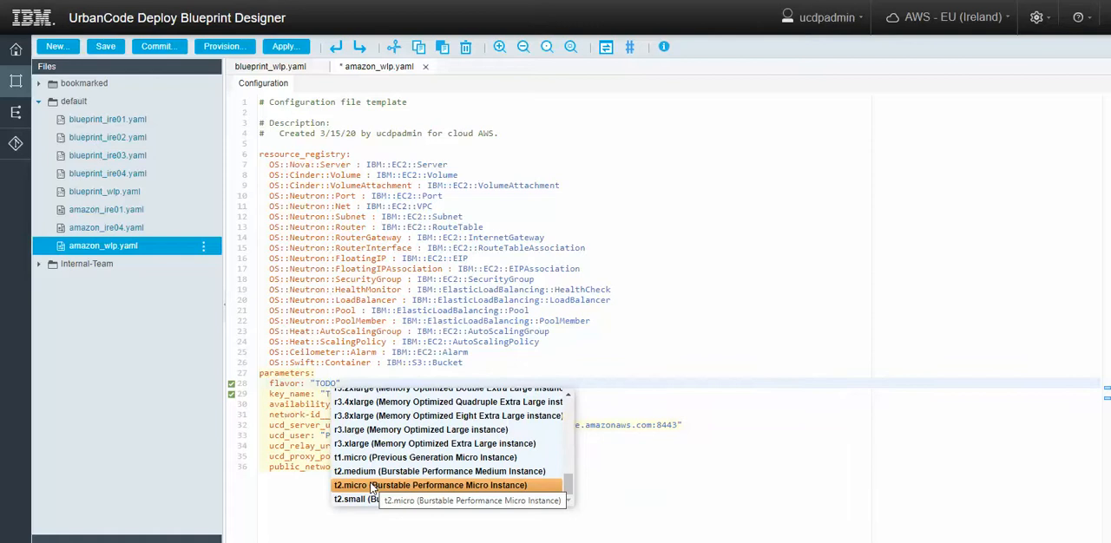
double_click(371, 486)
click(337, 394)
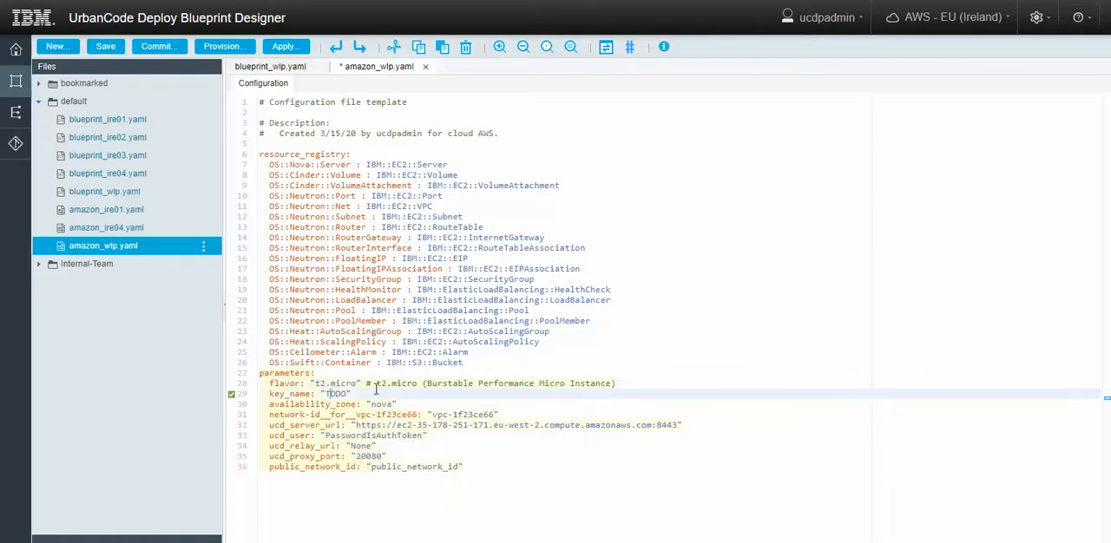
key(ctrl+space)
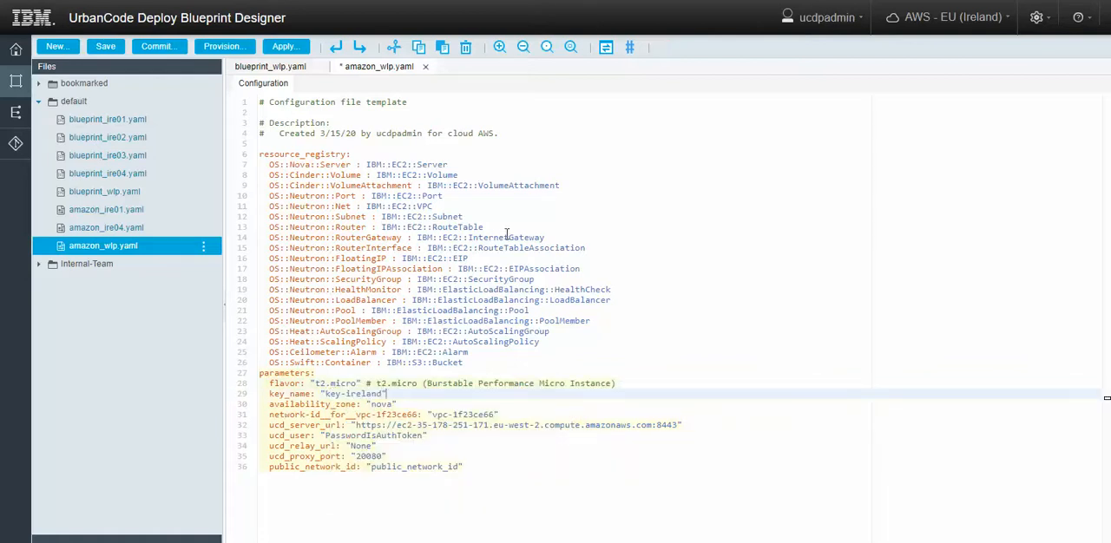
Save the amazon_wlp.yaml configuration, and refresh the EC2 instances list in the AWS console.
click(105, 48)
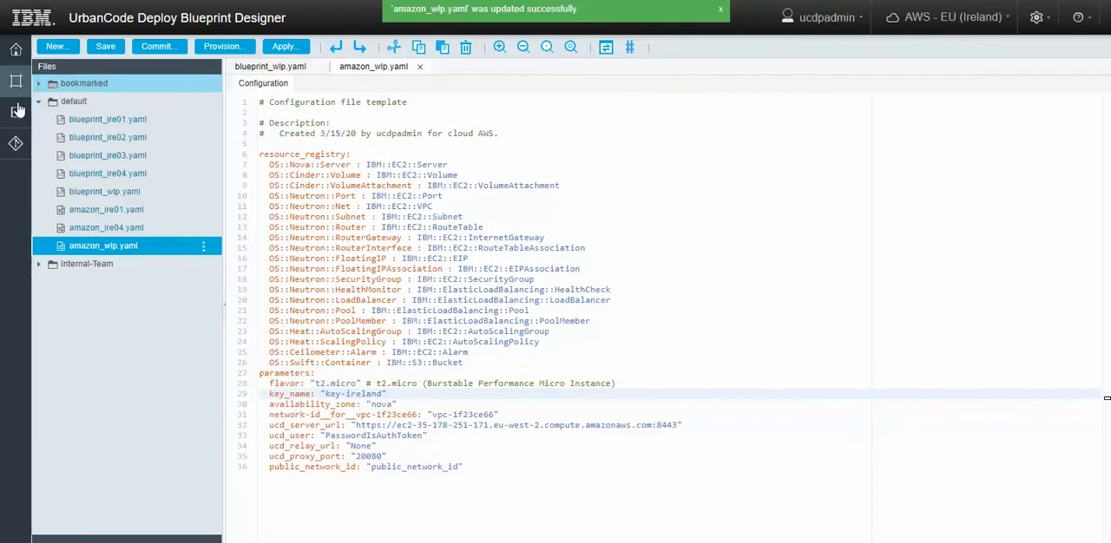
click(14, 50)
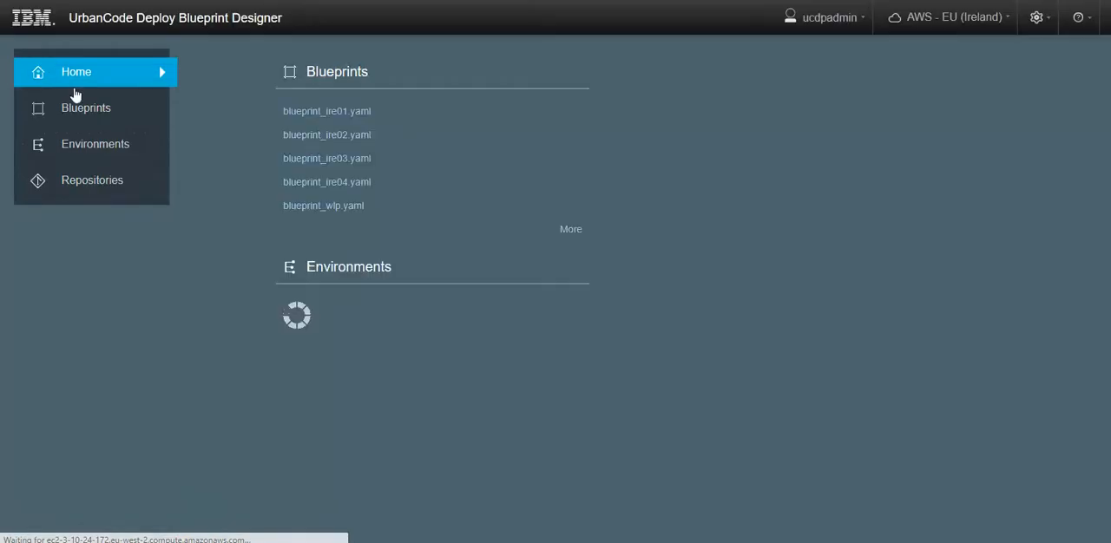
click(102, 111)
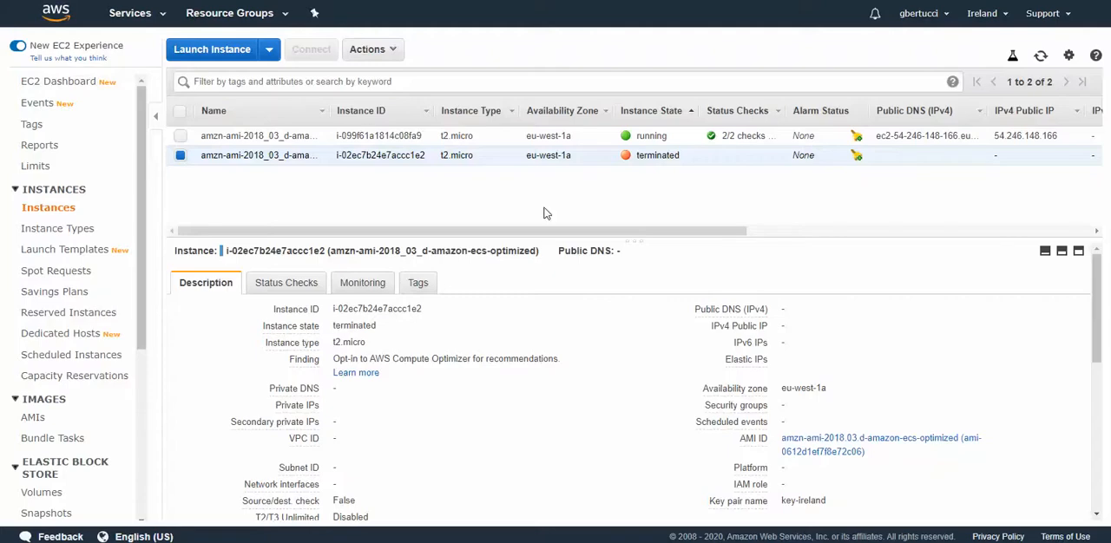
click(1040, 57)
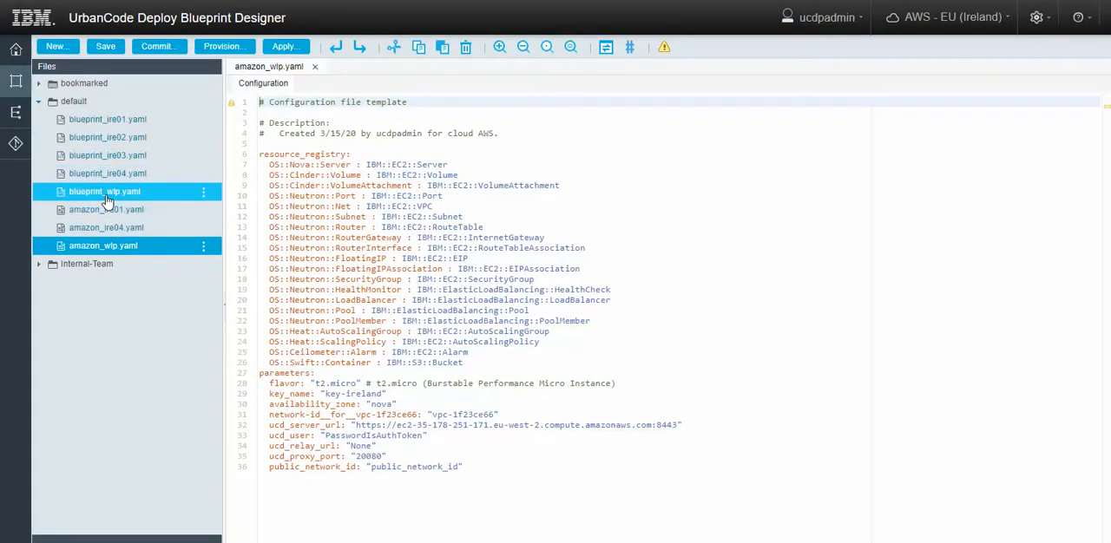
In Blueprint Designer, start provisioning a new environment from blueprint_wlp.yaml and name it DEV_AWS.
click(106, 201)
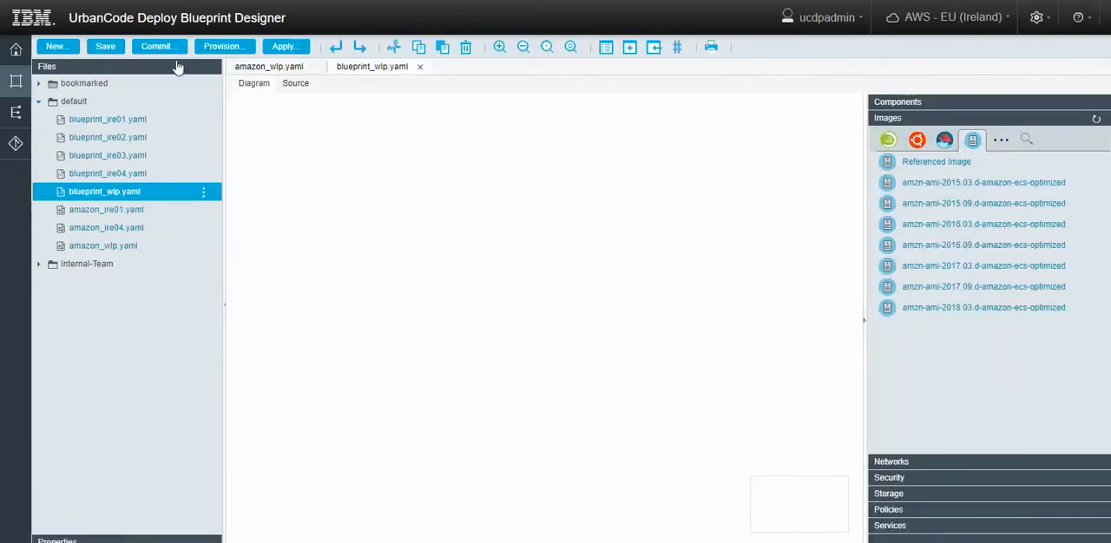
click(220, 48)
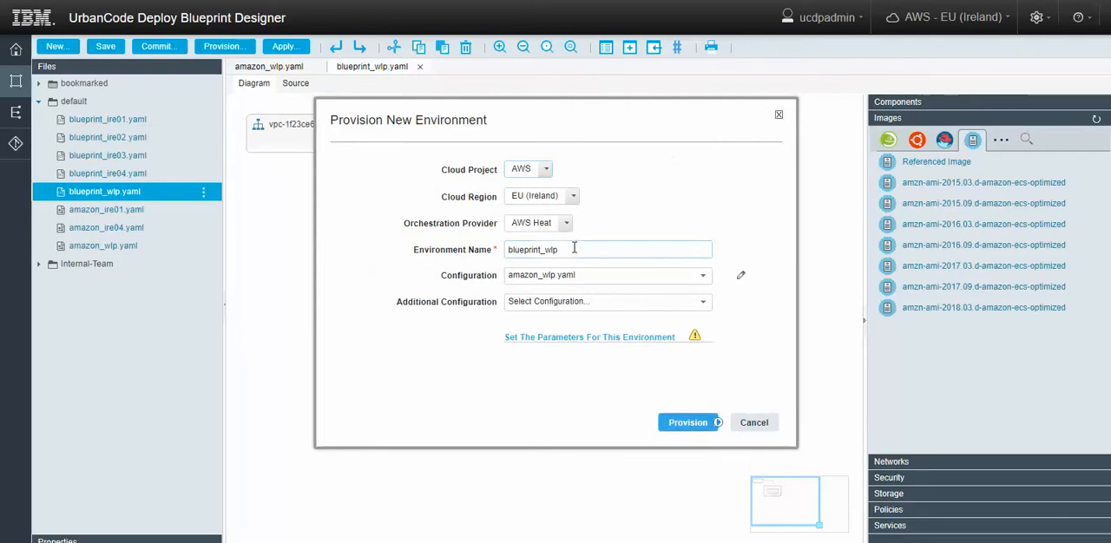
drag(573, 248, 482, 245)
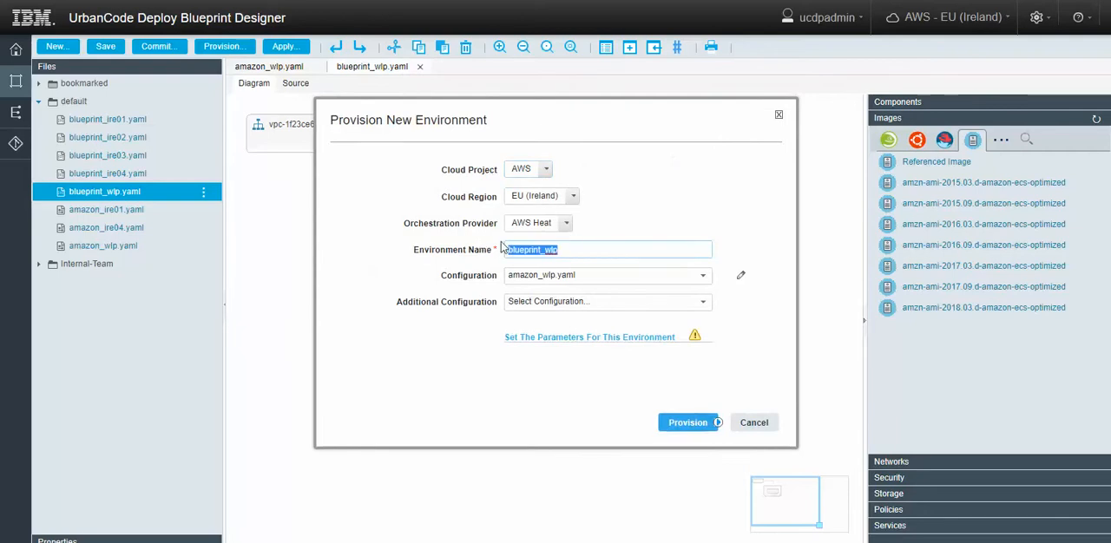
text(DEV_AWS)
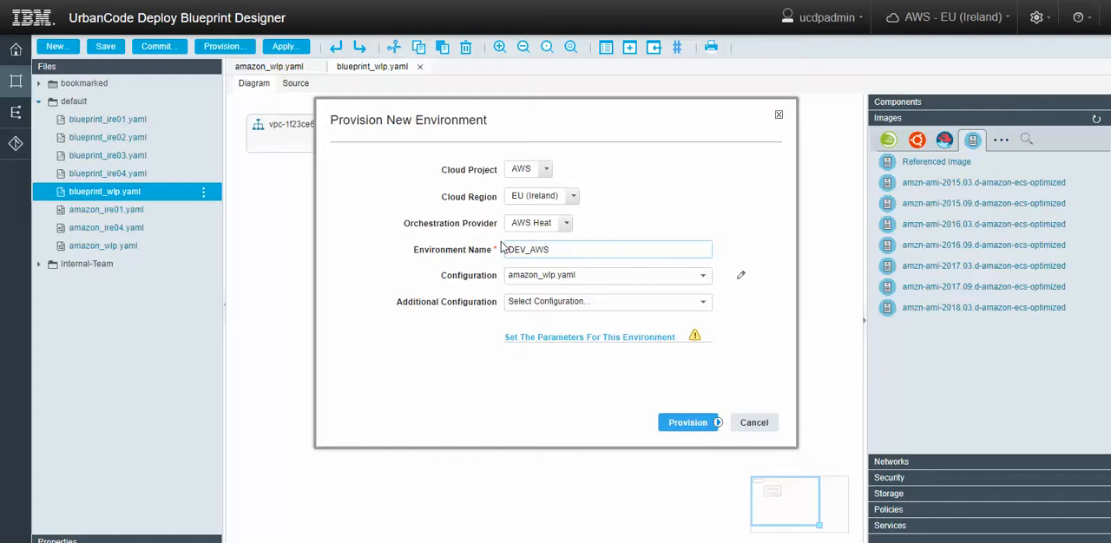
Set the environment's network parameters to availability zone eu-west-1a and public network ID vpc-1f23ce66.
click(562, 338)
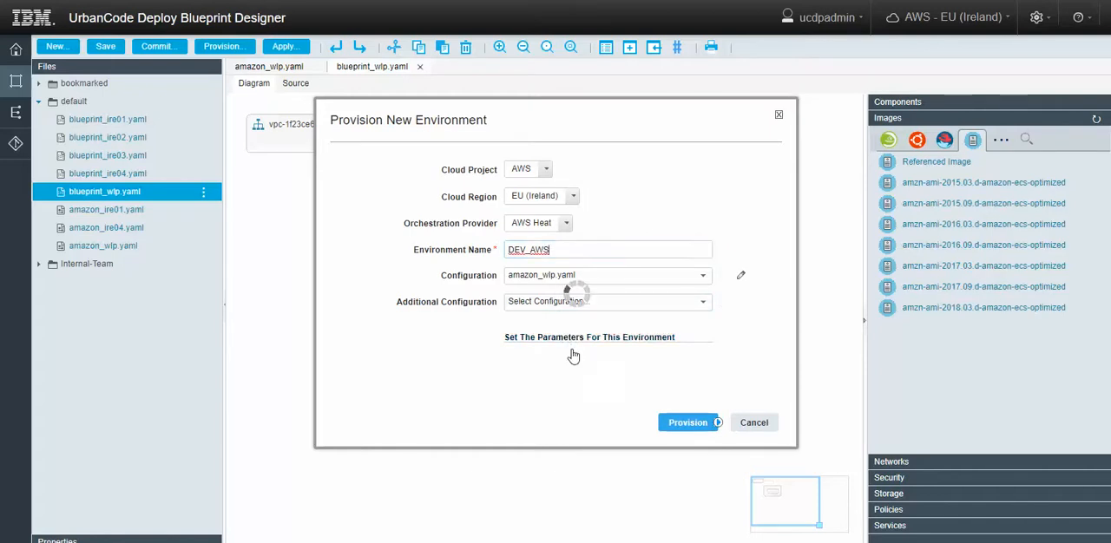
click(551, 373)
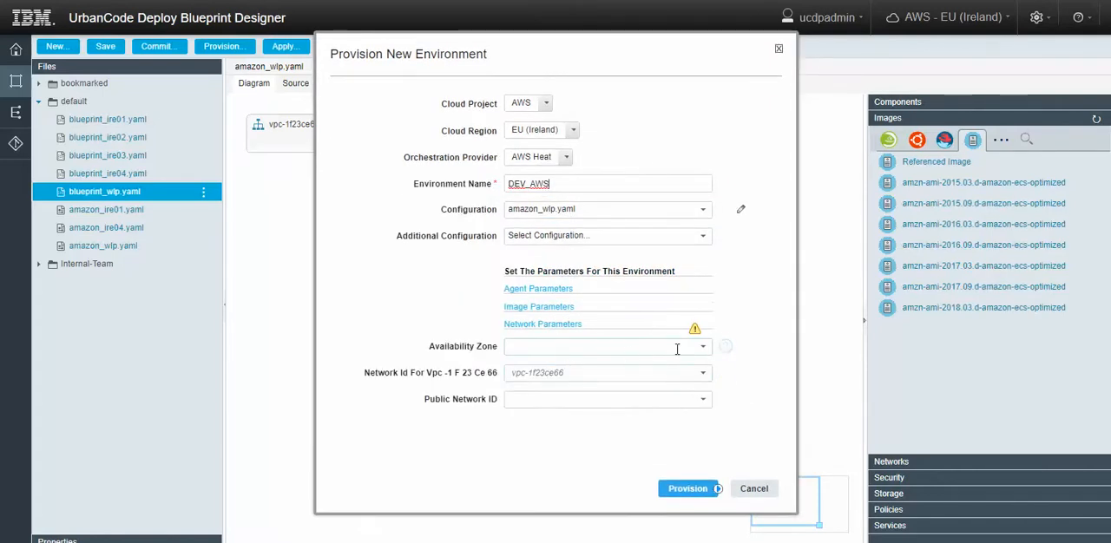
click(703, 347)
click(575, 372)
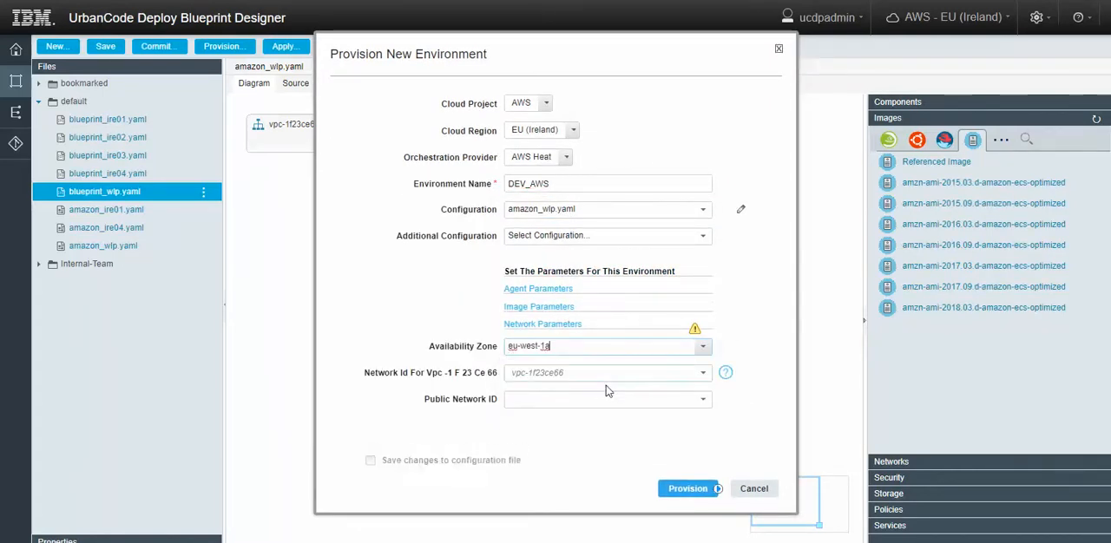
click(703, 401)
click(546, 423)
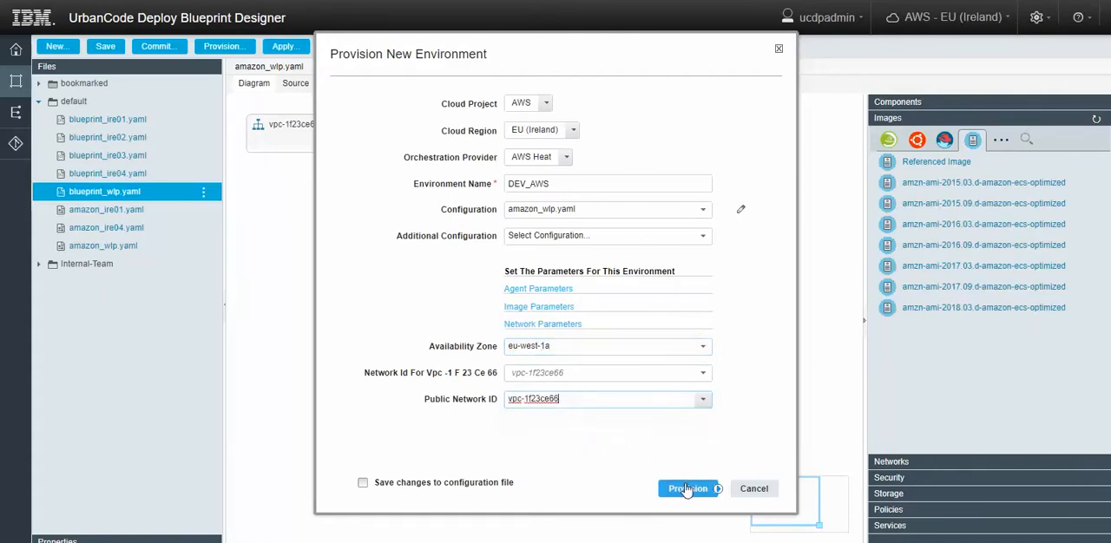
Provision the environment with the changes saved to the configuration file, and view its deployment request.
click(363, 482)
click(675, 491)
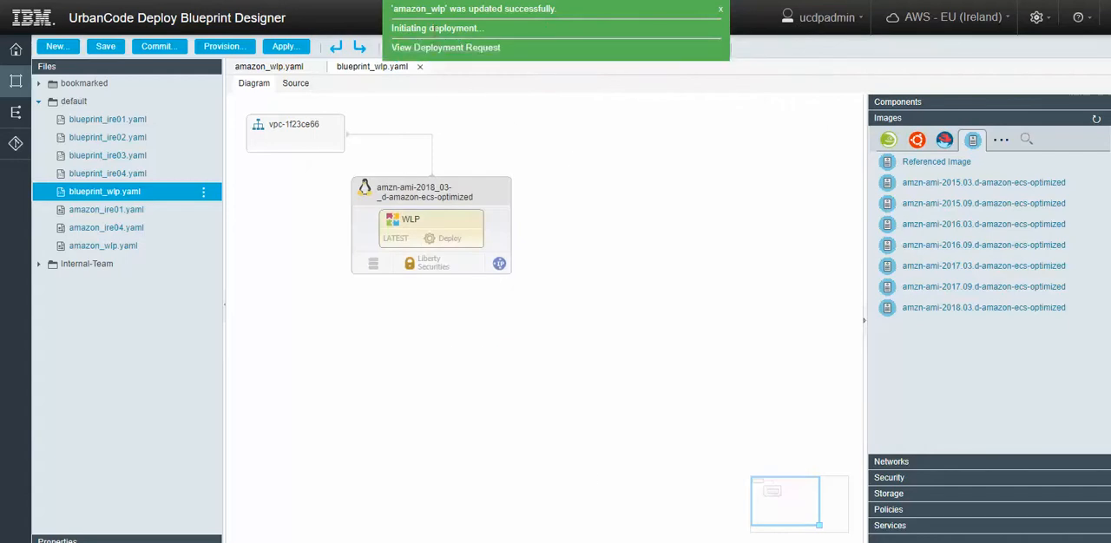
click(444, 48)
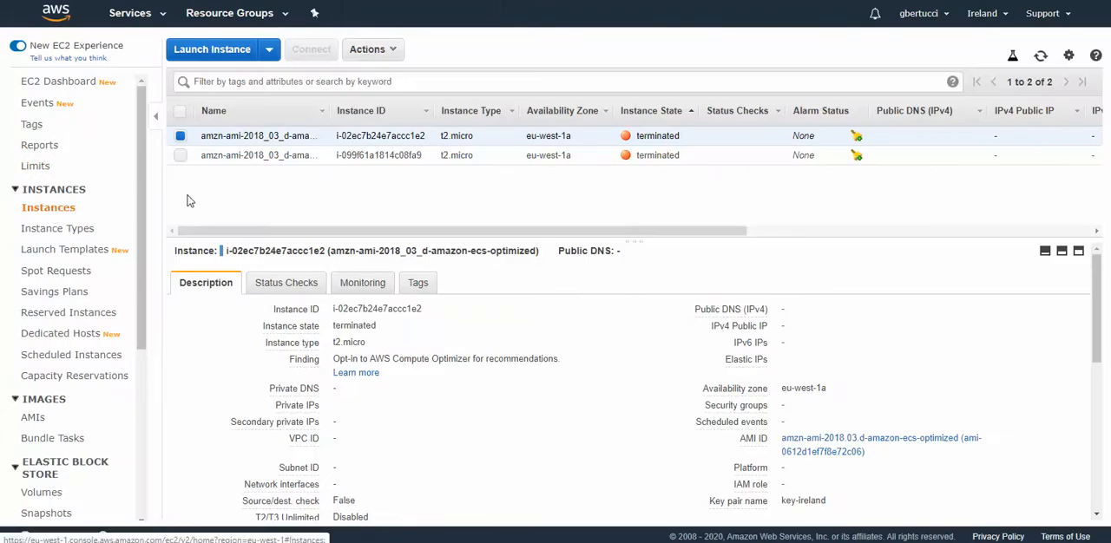
Enlarge the EC2 instances list in the AWS console and refresh it.
drag(627, 240, 643, 253)
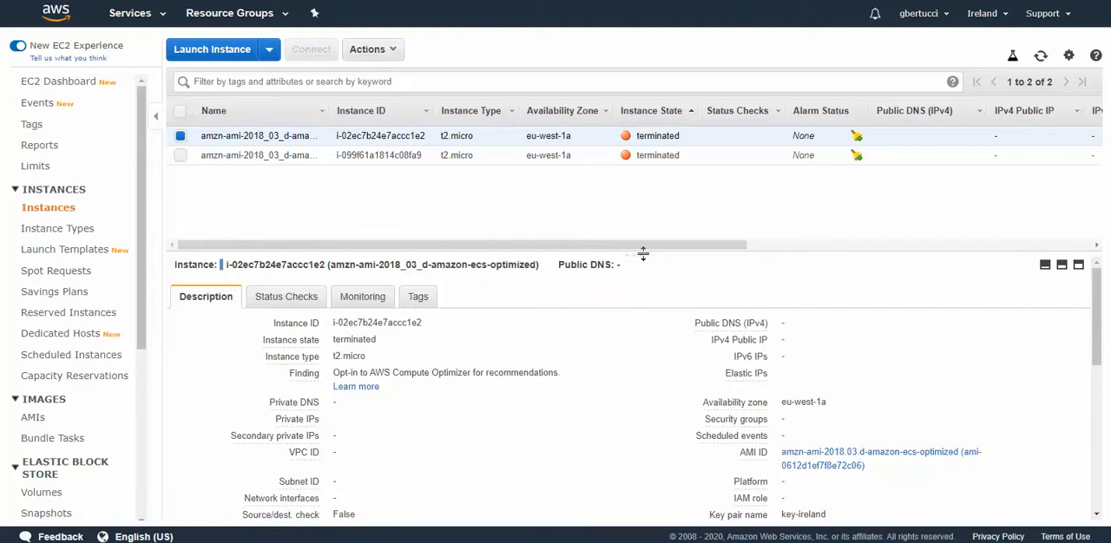
click(1040, 58)
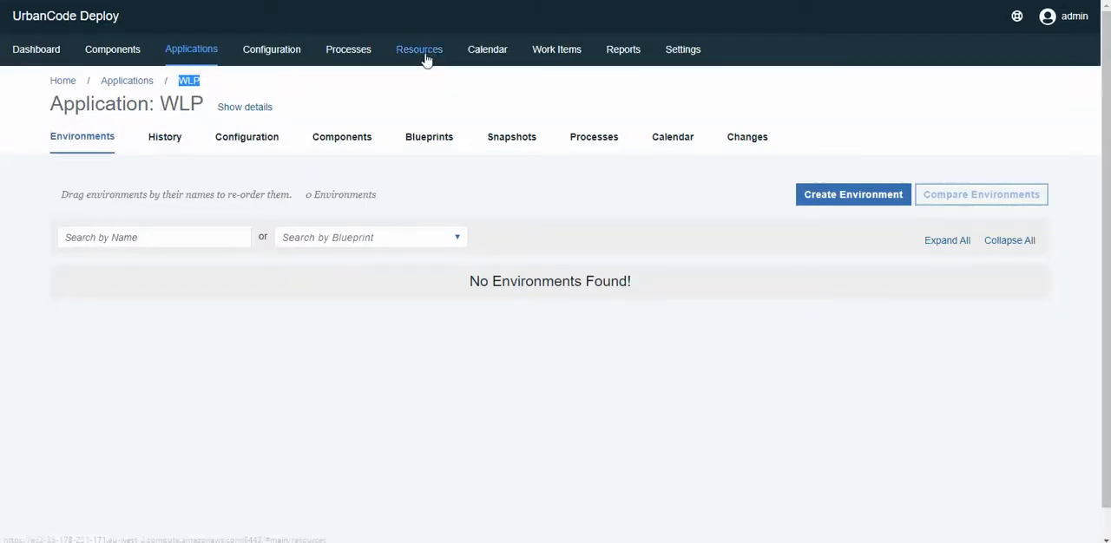
Check the agents list under the resources in UrbanCode Deploy, and reload it to look for the new server's agent.
click(422, 55)
click(303, 114)
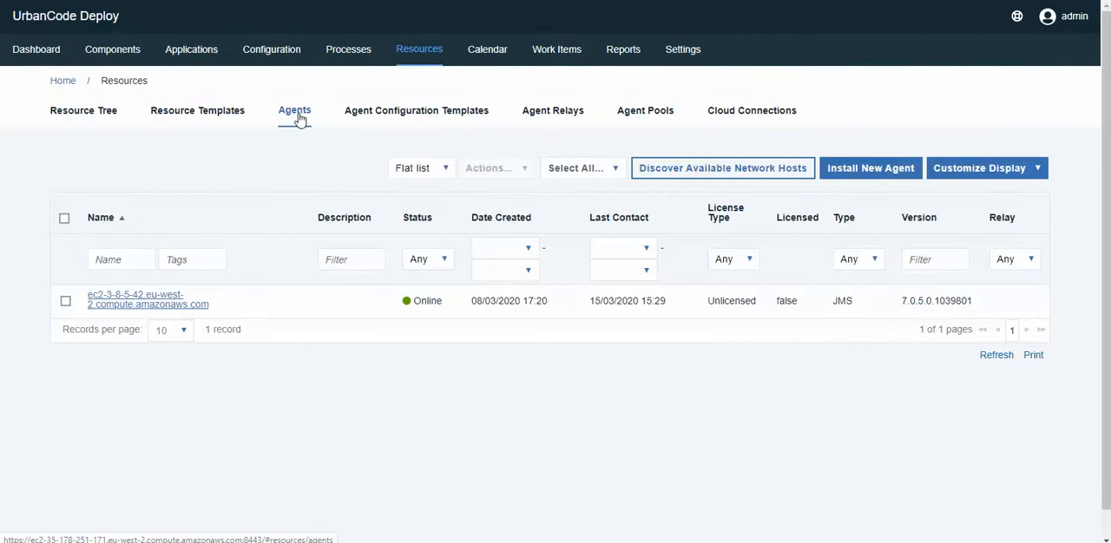
click(223, 111)
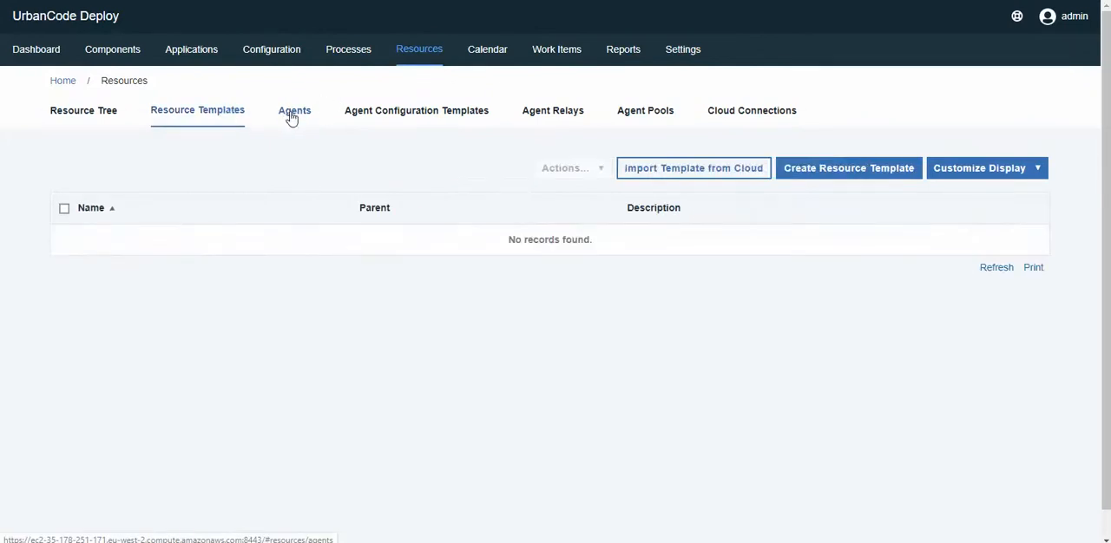
click(293, 113)
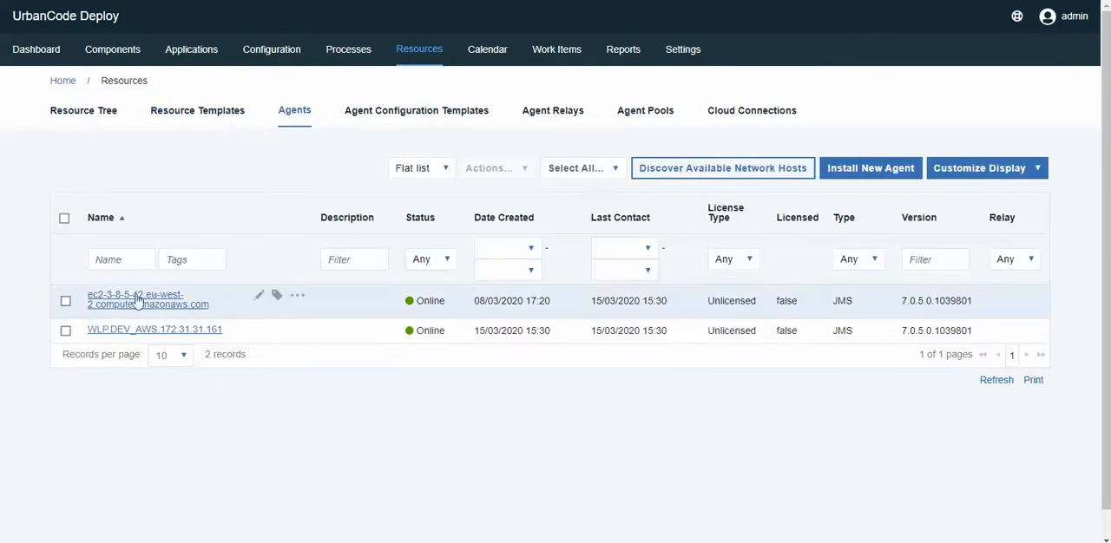
Expand the current WLP application activity for DEV_AWS and view the execution details of its WLP component deployment.
click(39, 53)
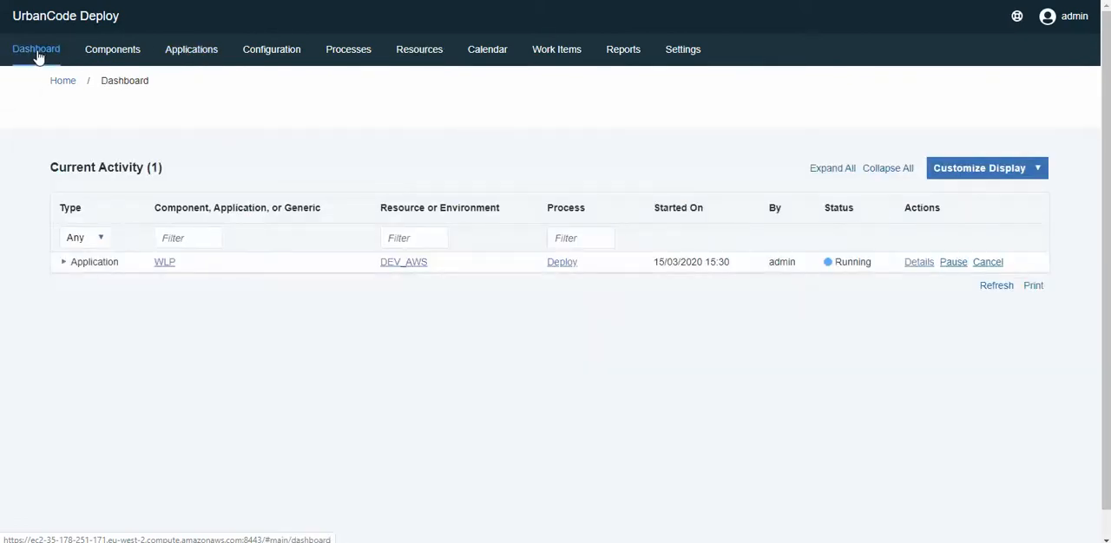
click(64, 264)
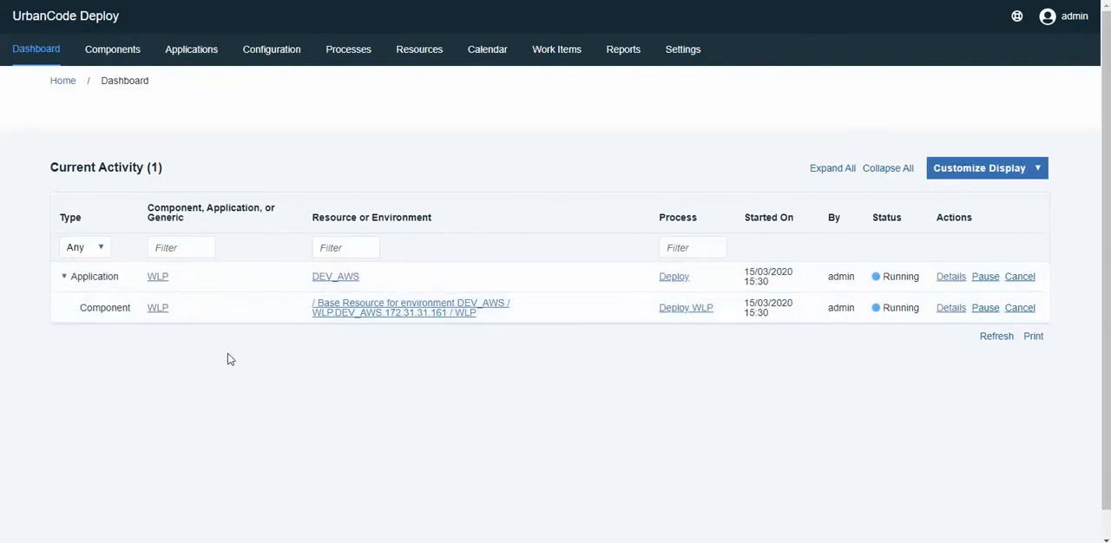
click(951, 310)
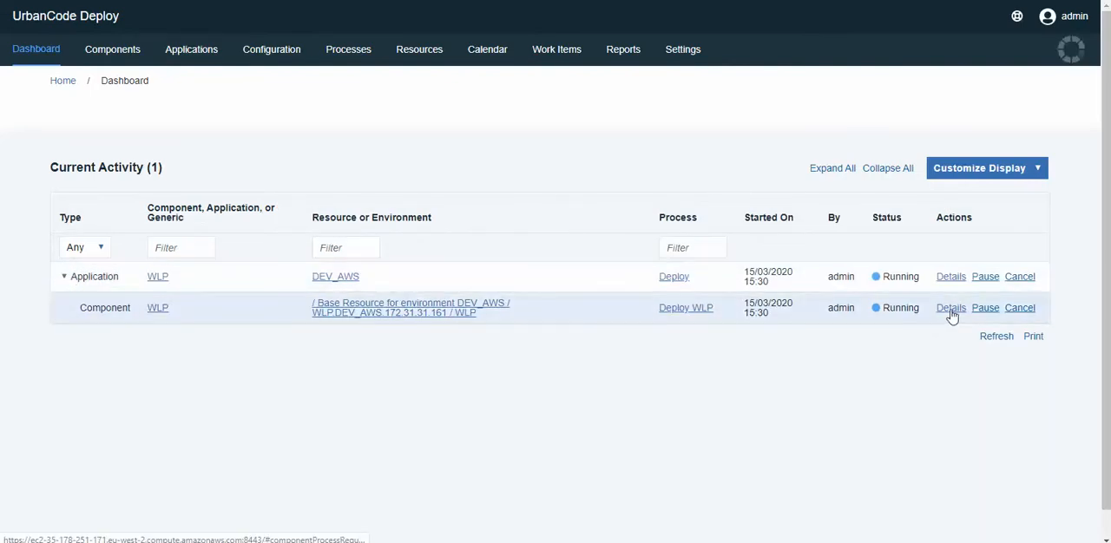
scroll(633, 243, down, 2)
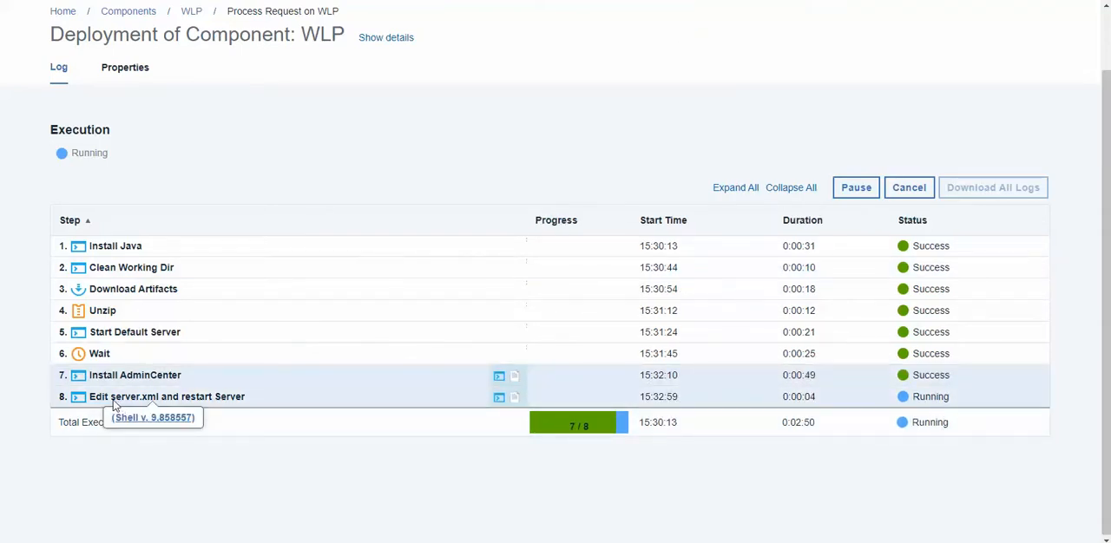
Read through the output log of the "Edit server.xml and restart Server" step, then close it.
click(499, 399)
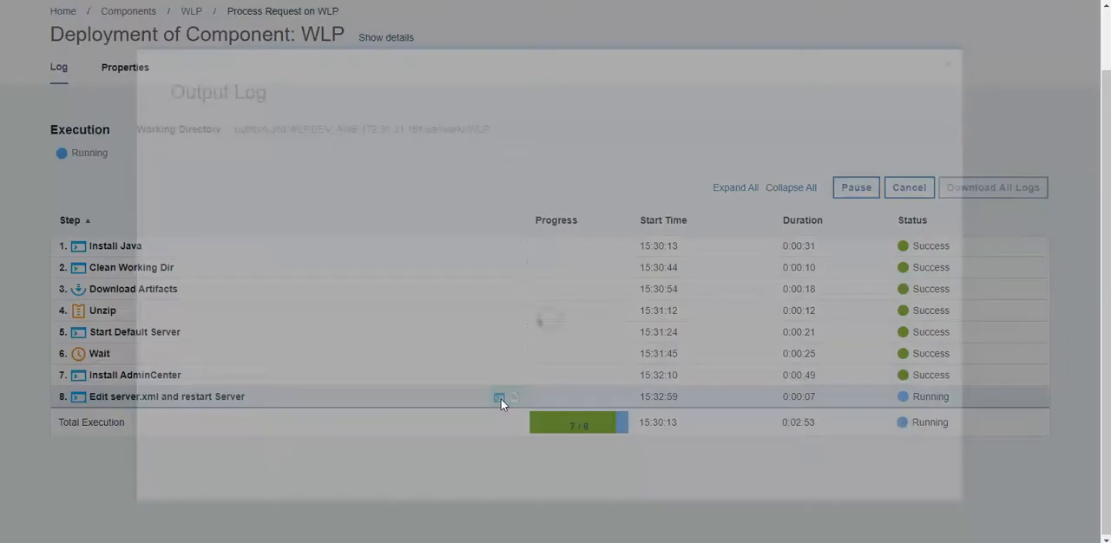
scroll(530, 312, down, 6)
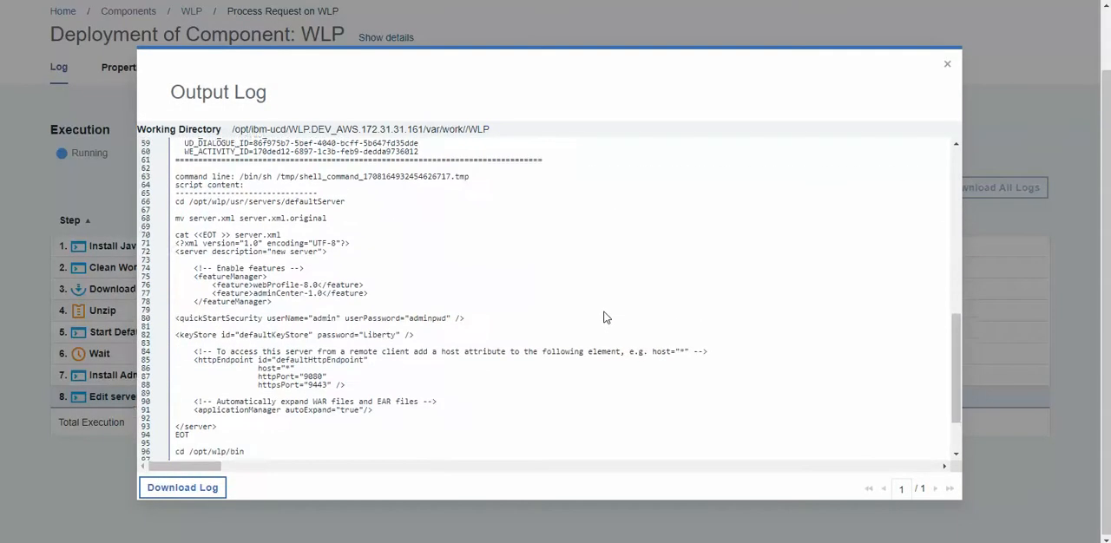
scroll(605, 318, down, 2)
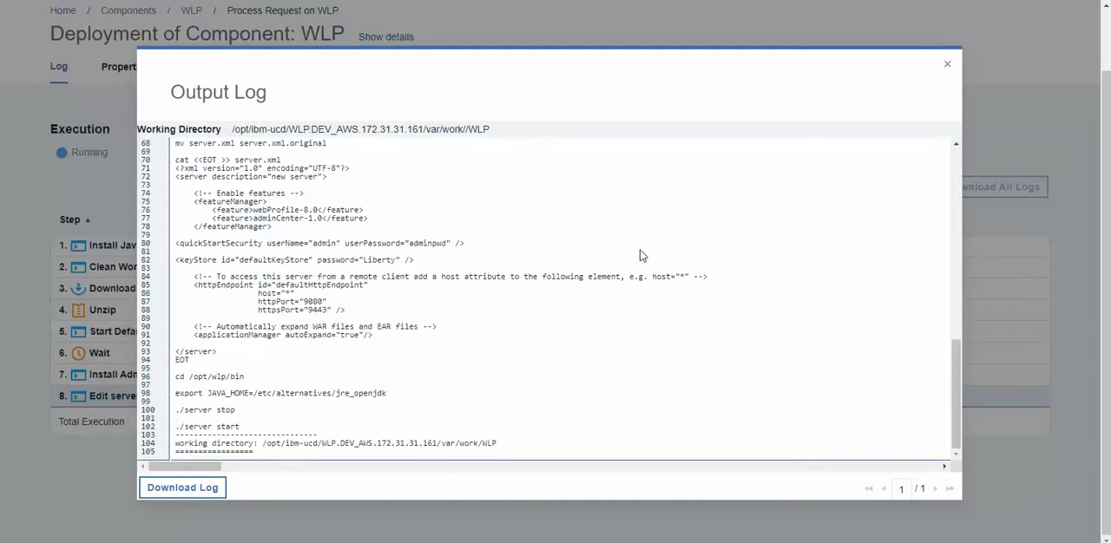
scroll(789, 217, down, 1)
scroll(789, 217, down, 3)
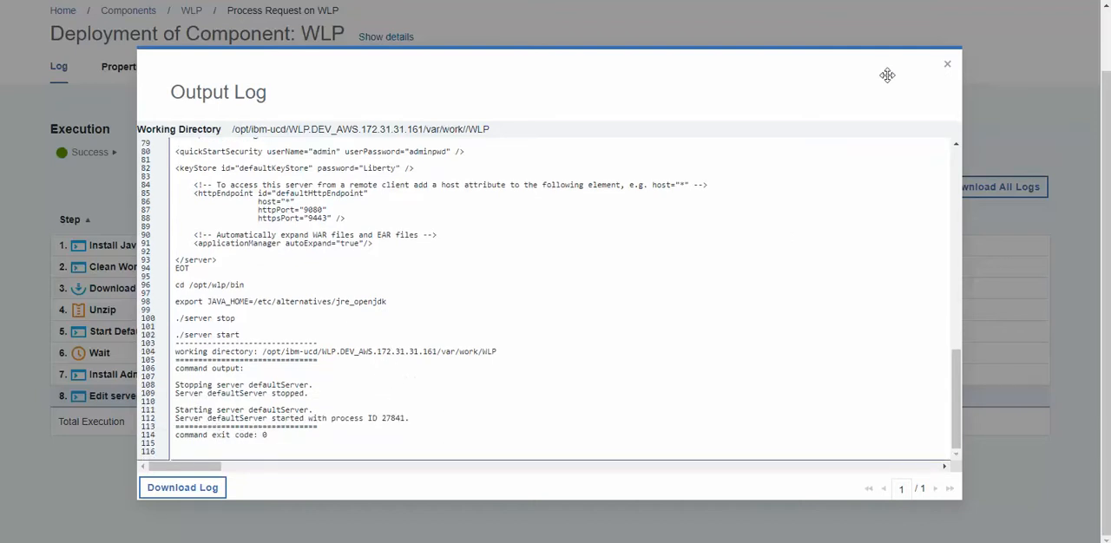
click(946, 65)
Expand the DEV_AWS environment of the WLP application to check its deployed component version and compliancy.
click(193, 53)
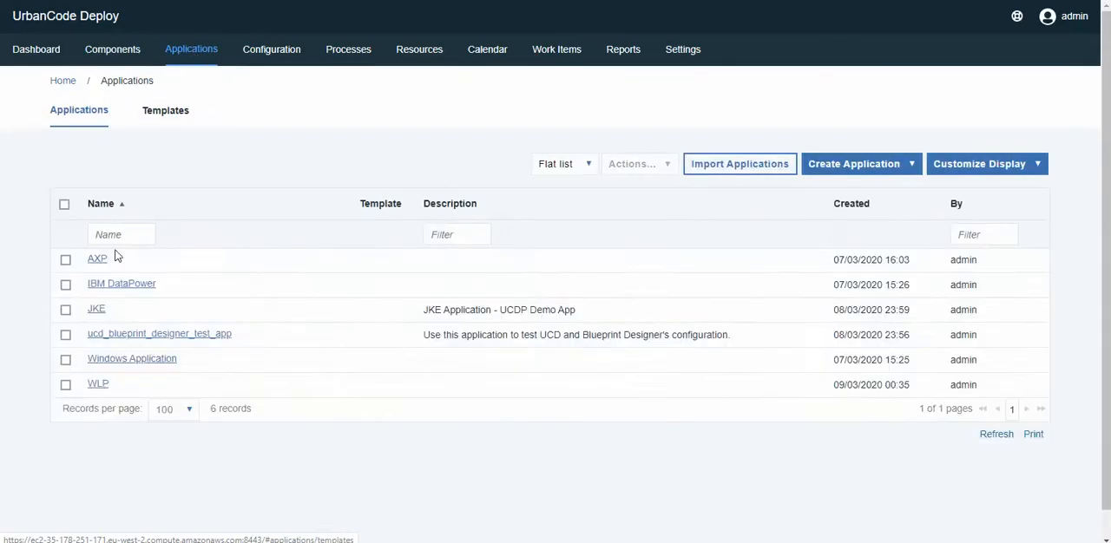
click(99, 388)
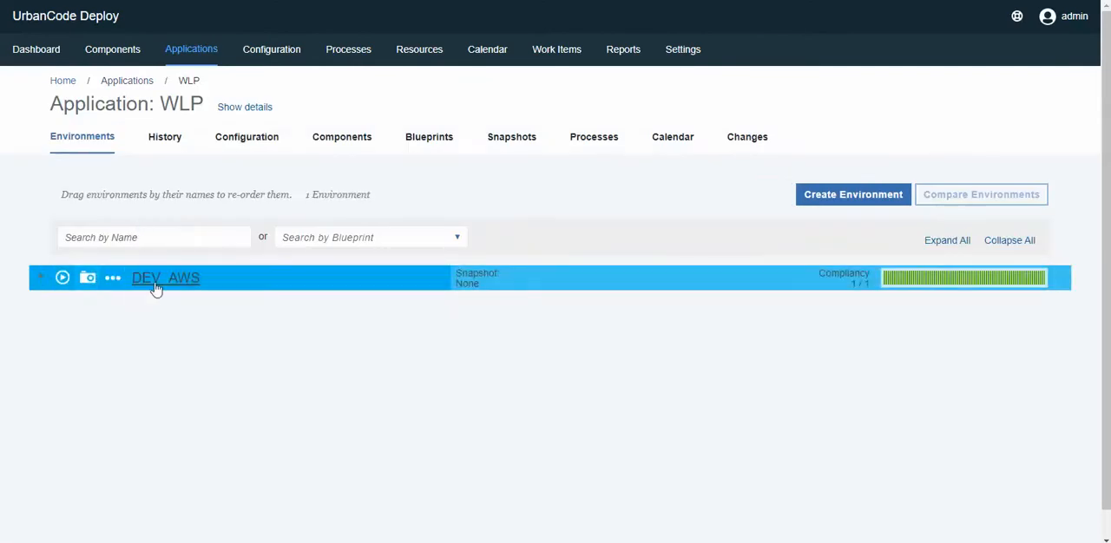
click(41, 278)
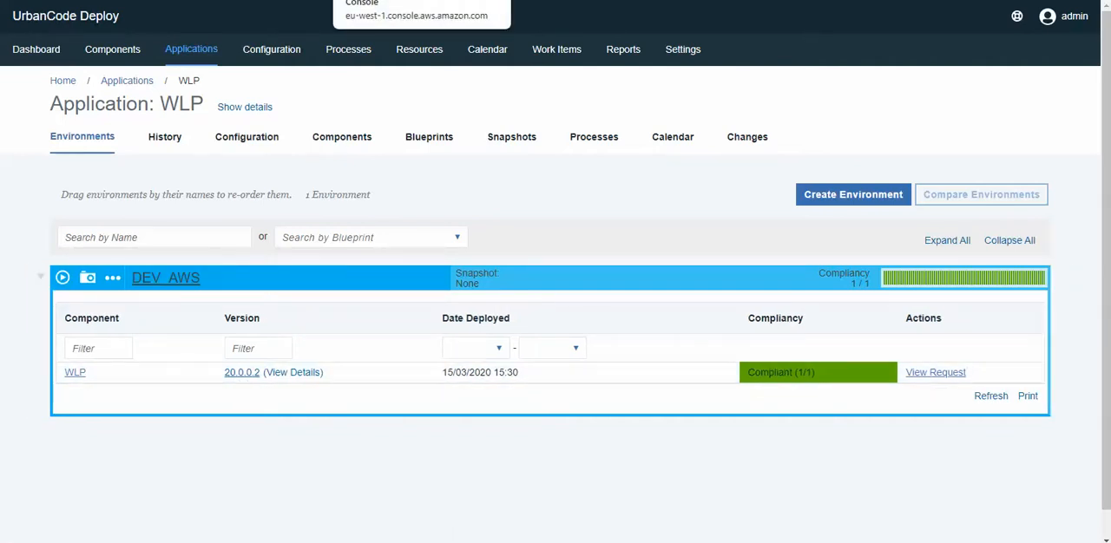
In the AWS console, select only the running EC2 instance and copy its public DNS address.
click(395, 0)
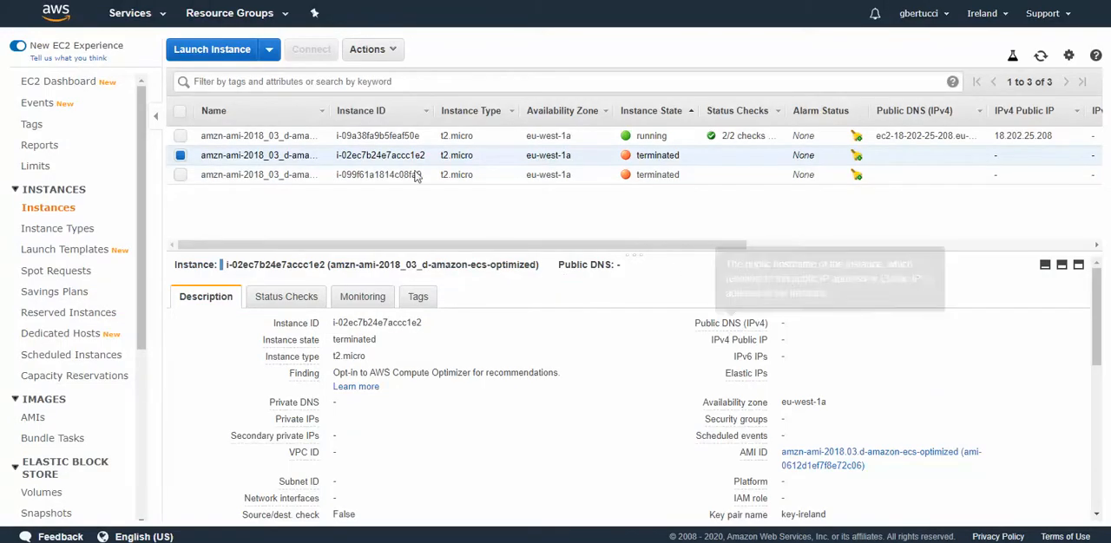
click(179, 135)
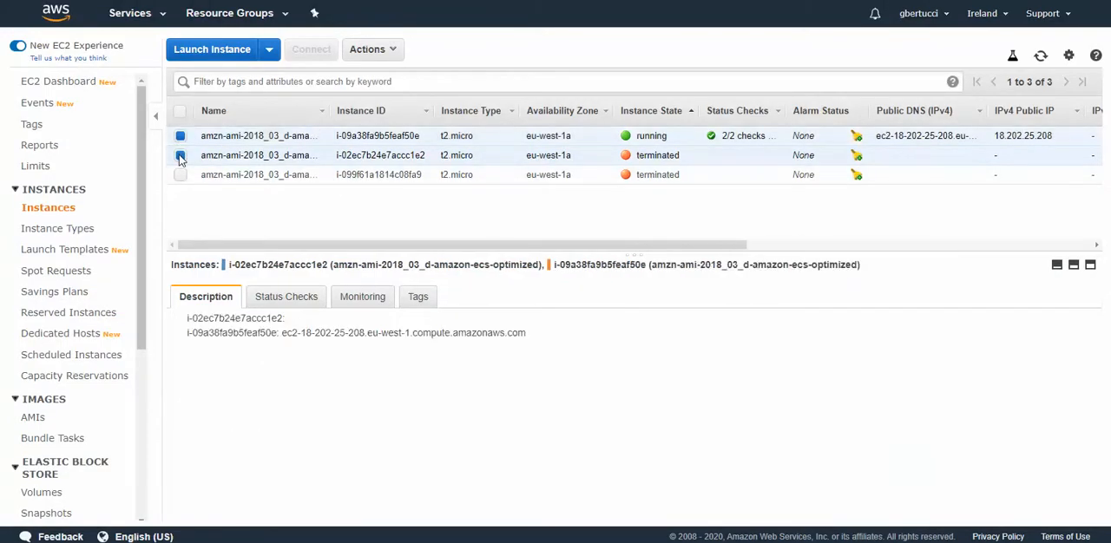
click(180, 156)
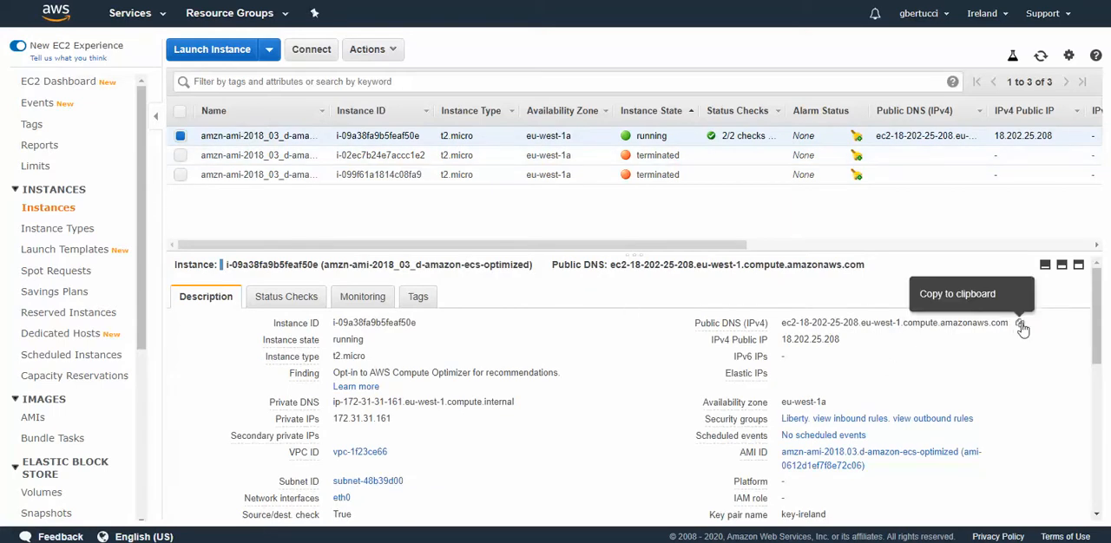
click(1021, 327)
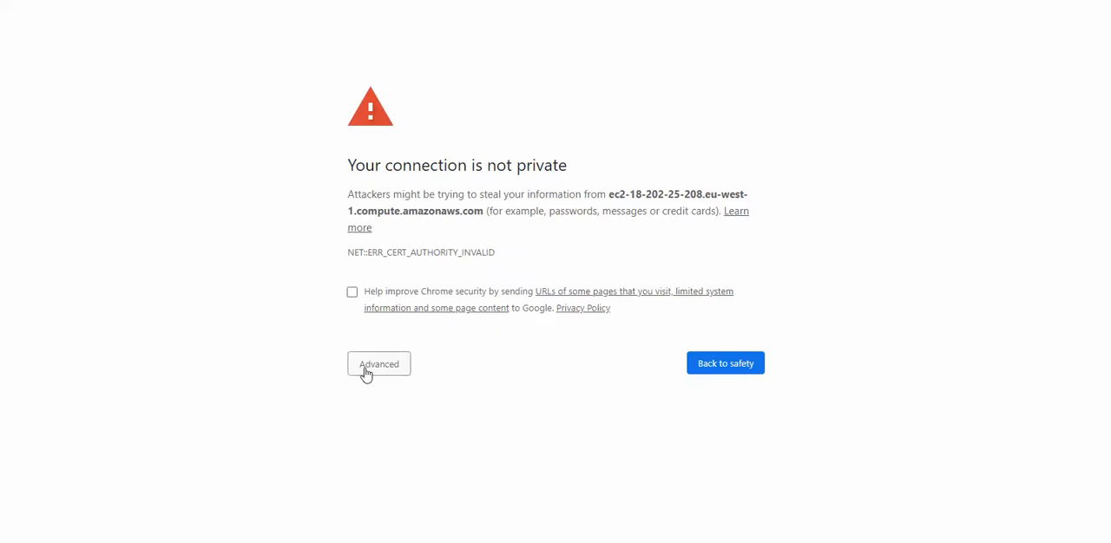
Proceed past the certificate warning for the EC2 host, log in to the Liberty Admin Center as admin with the account password, and open Explore.
click(366, 369)
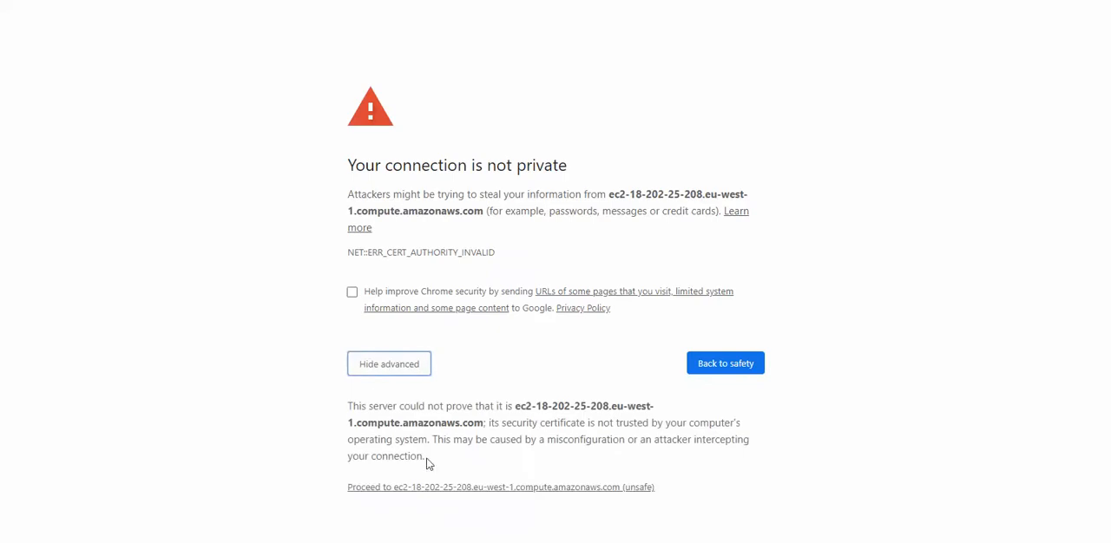
click(430, 488)
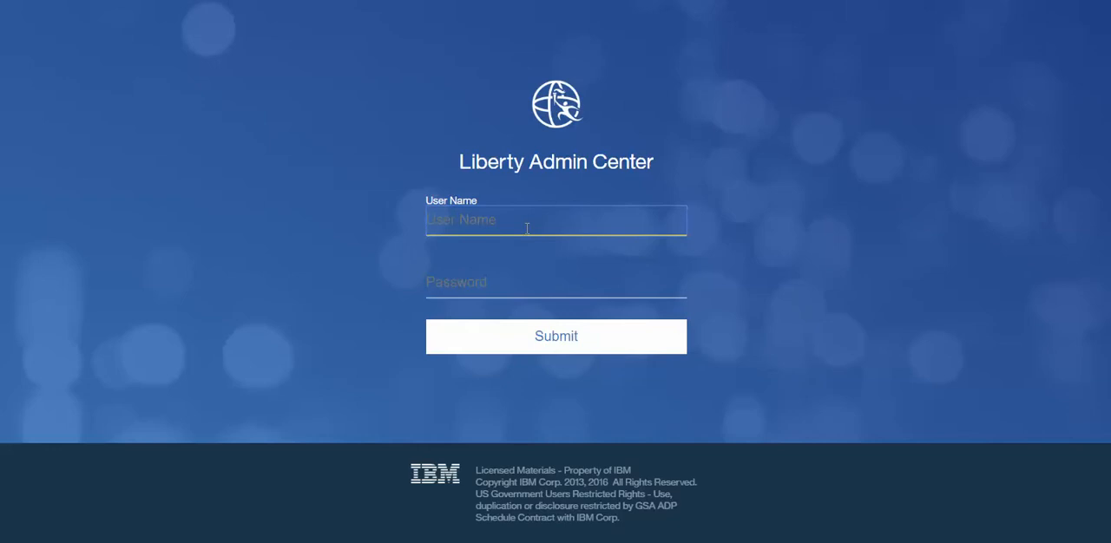
text(admin)
key(Tab)
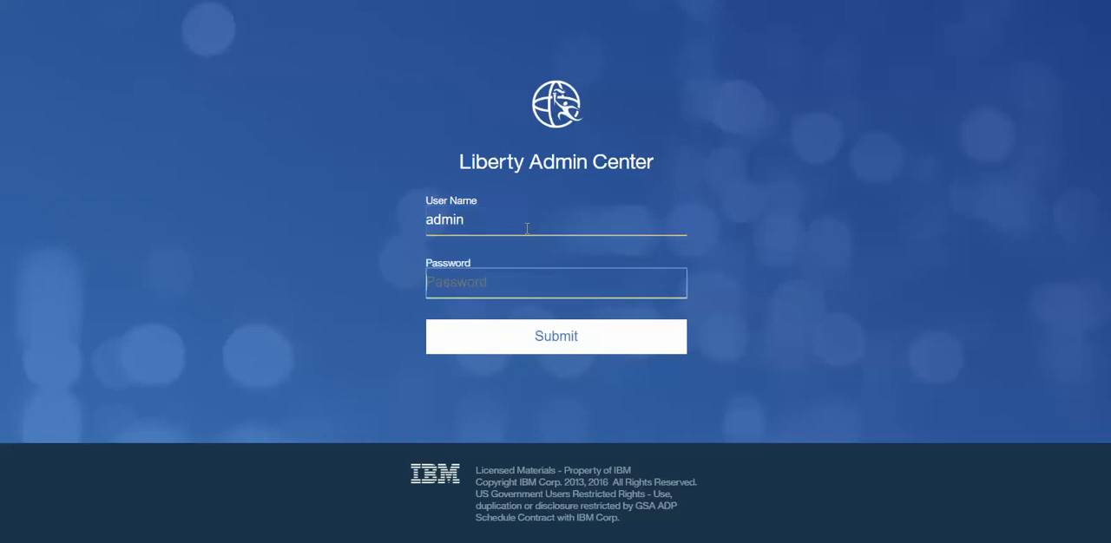
text(ad)
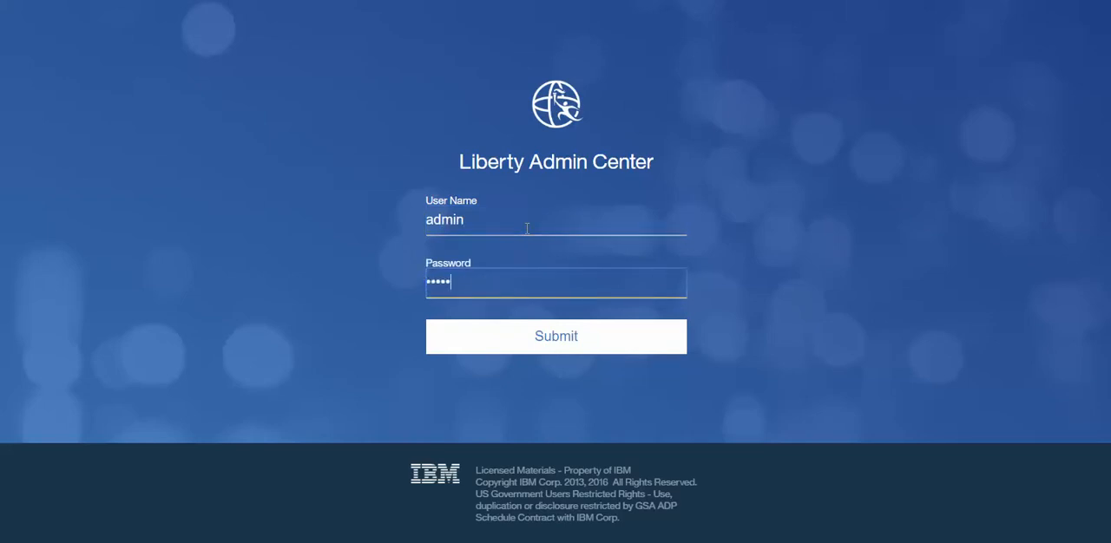
click(570, 334)
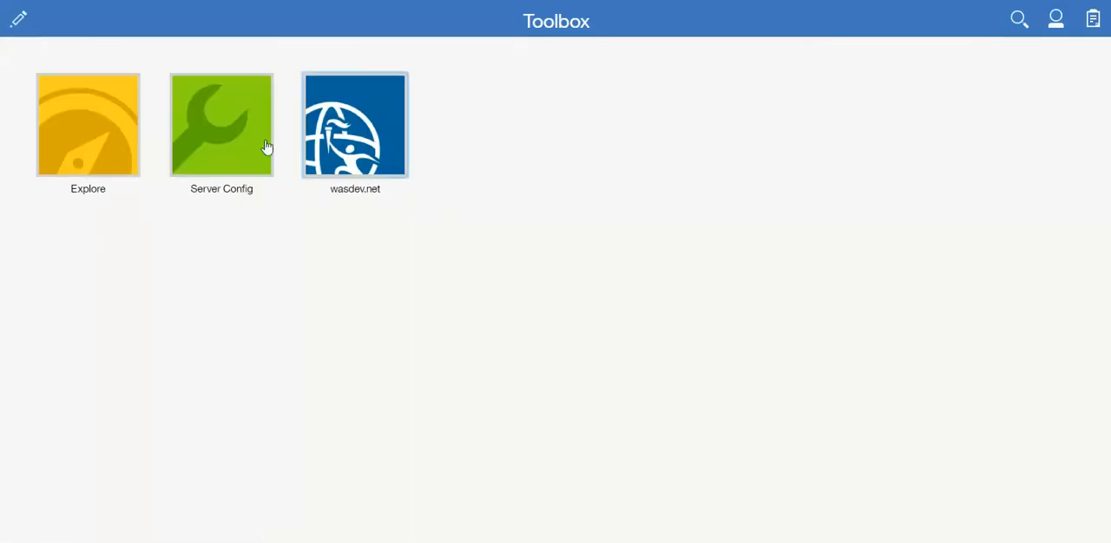
click(117, 154)
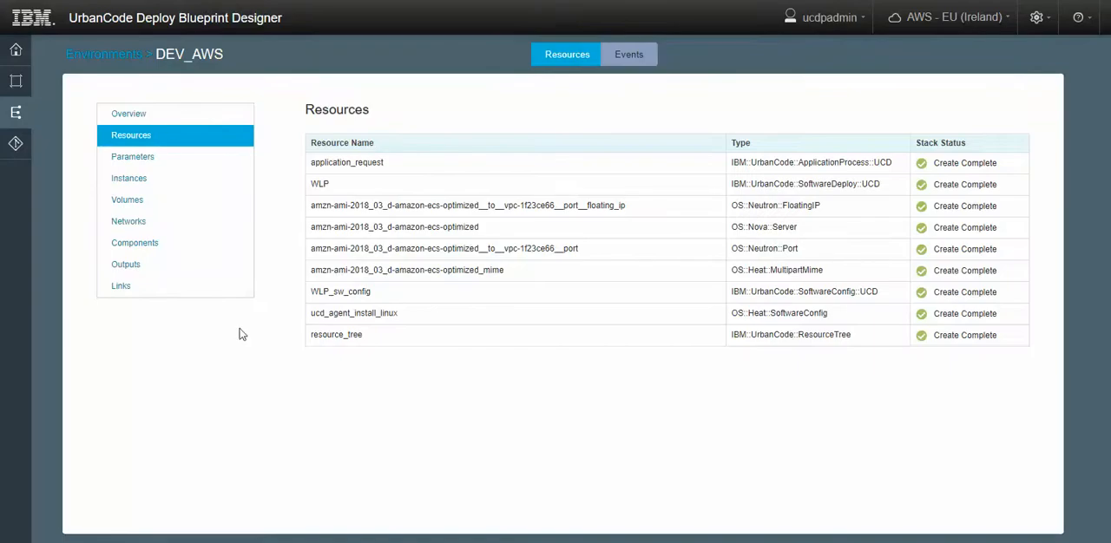
Switch to the UrbanCode Deploy Blueprint Designer and show the blueprints.
click(18, 85)
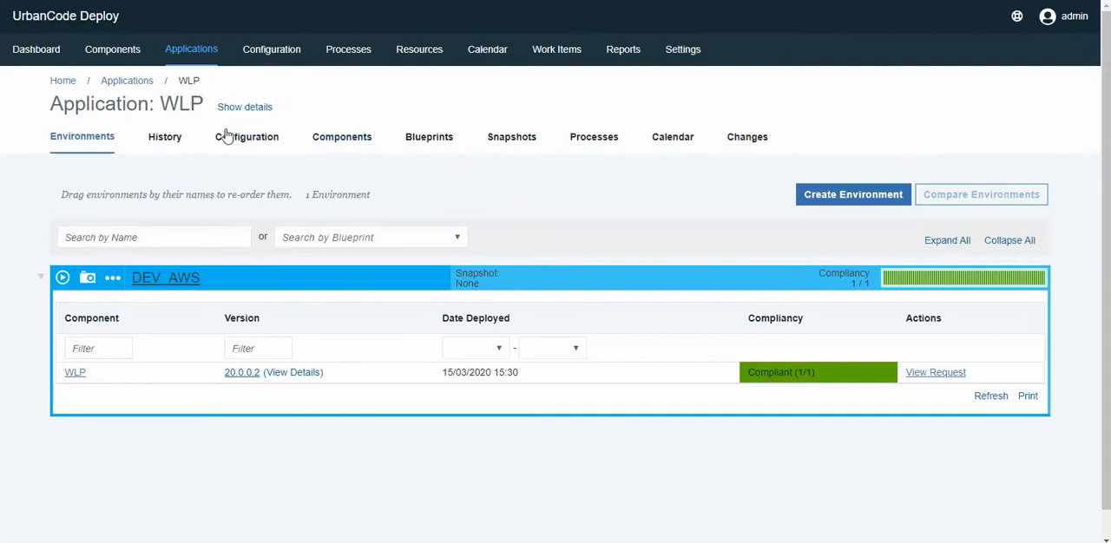
In UrbanCode Deploy, expand the DEV_AWS environment's base resource and its agent, and bring up the list of all agents.
click(177, 280)
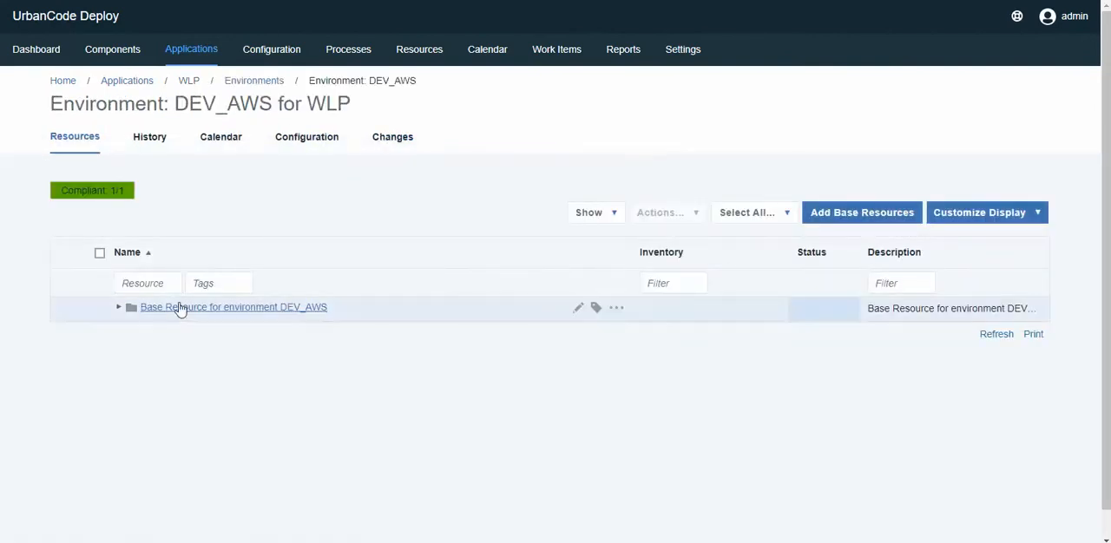
click(118, 307)
click(122, 335)
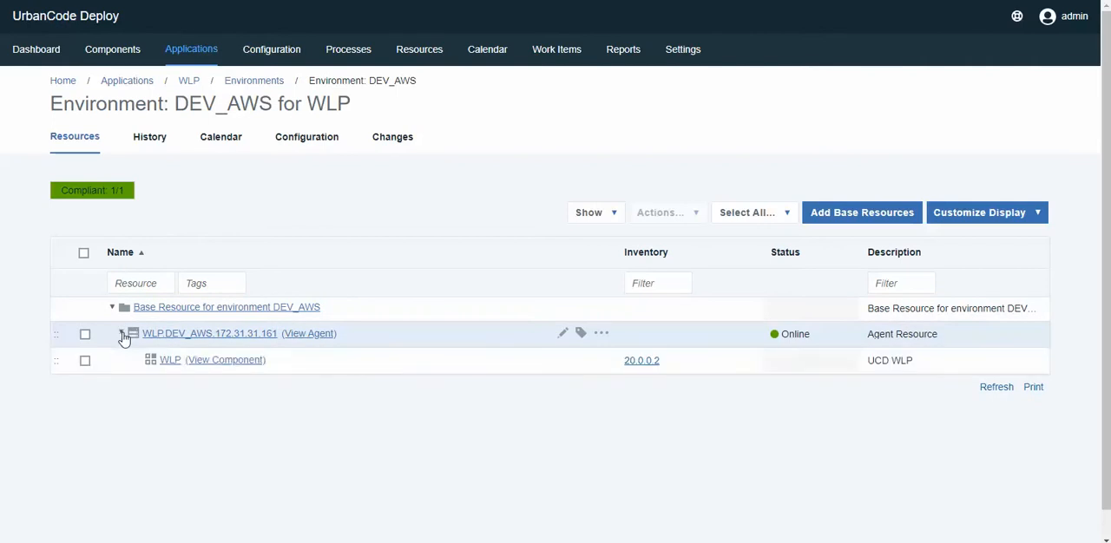
click(422, 61)
click(296, 110)
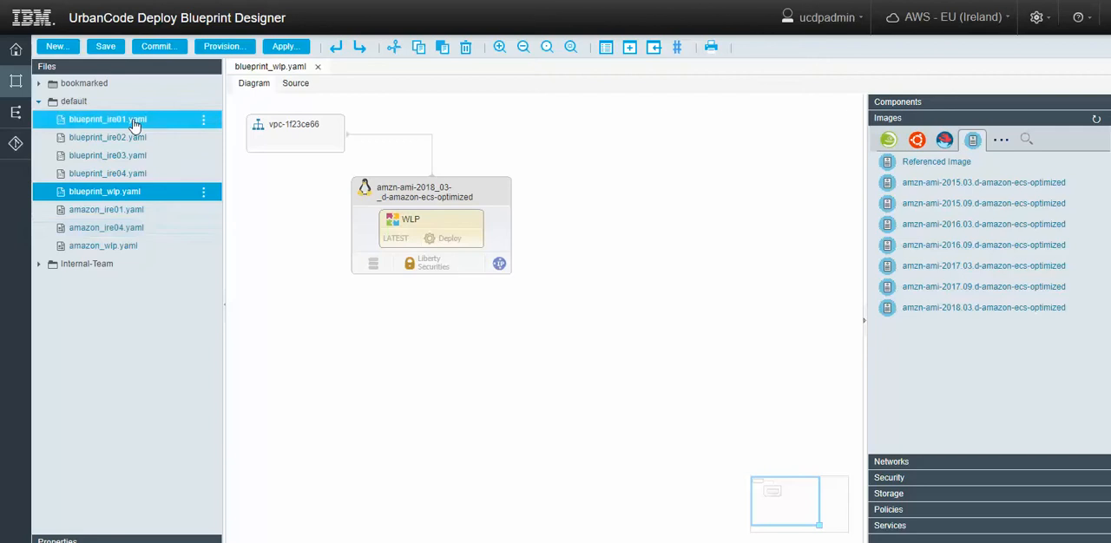
In the Blueprint Designer, delete the DEV_AWS environment from the AWS Heat environments and confirm the deletion.
click(18, 115)
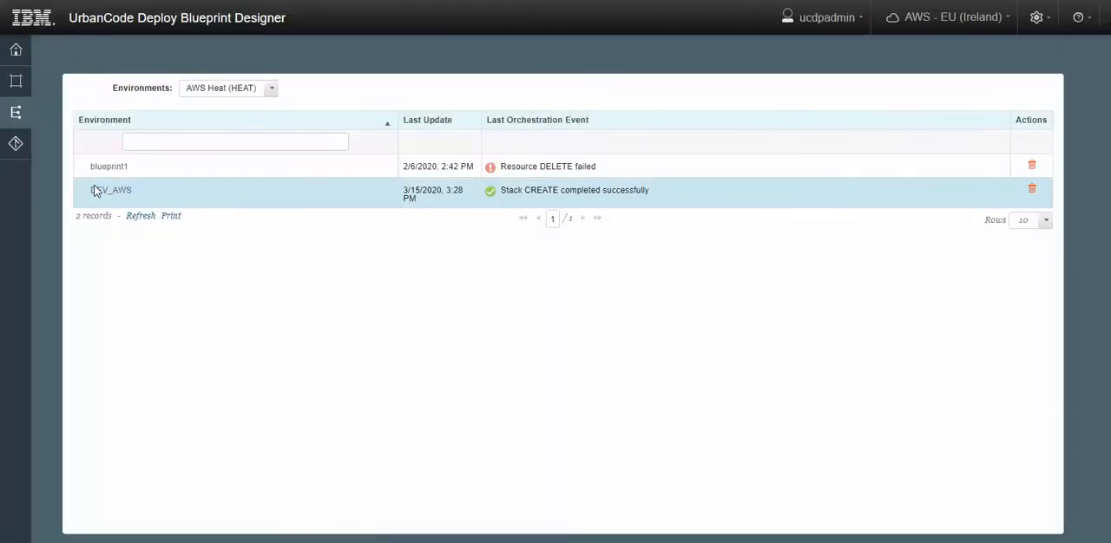
click(1031, 190)
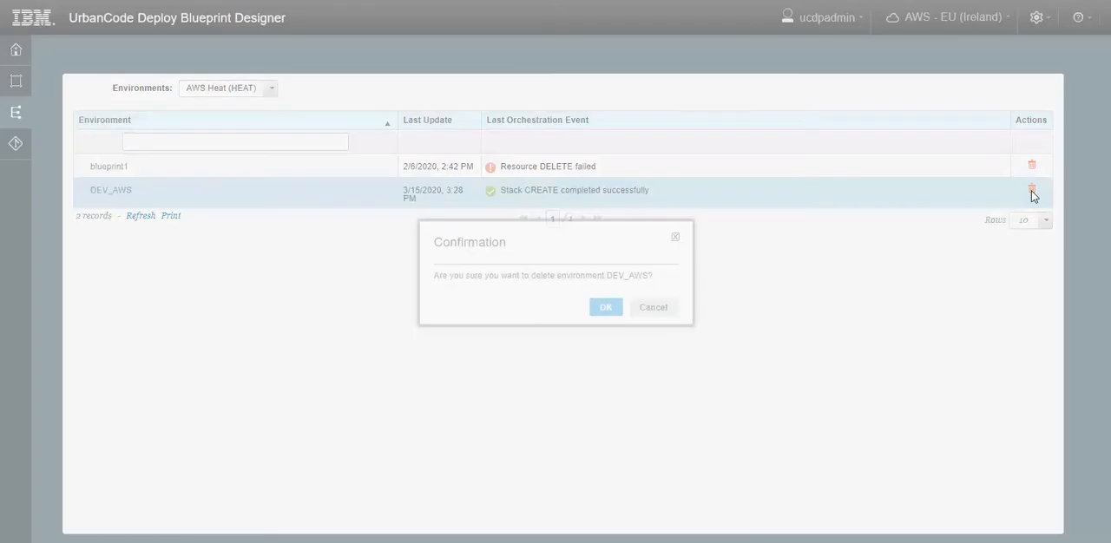
click(604, 309)
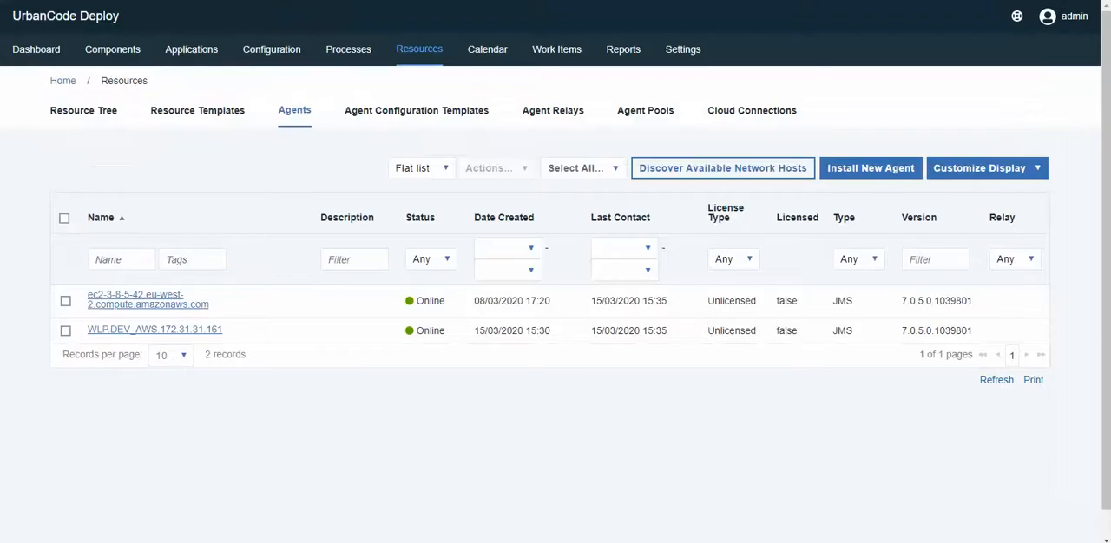
In UrbanCode Deploy, recheck the WLP application's environments until the deletion is reflected, and check the list of remaining agents.
click(190, 51)
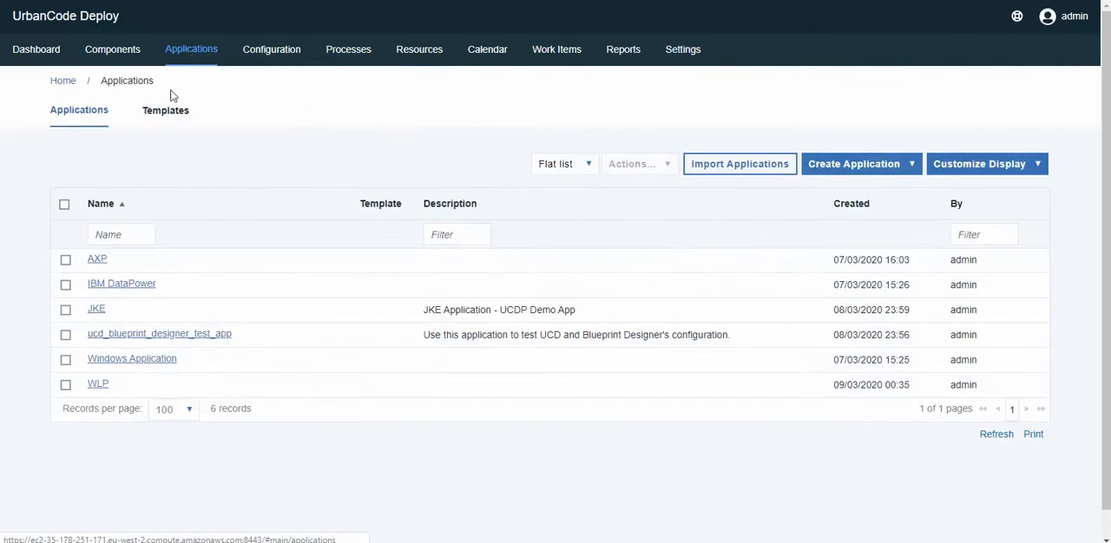
click(98, 385)
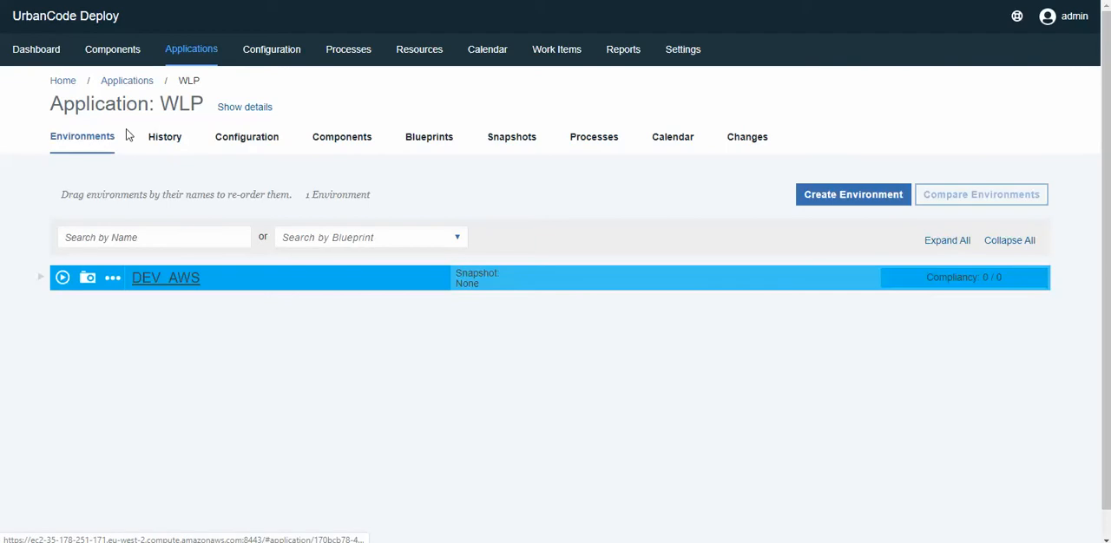
click(132, 86)
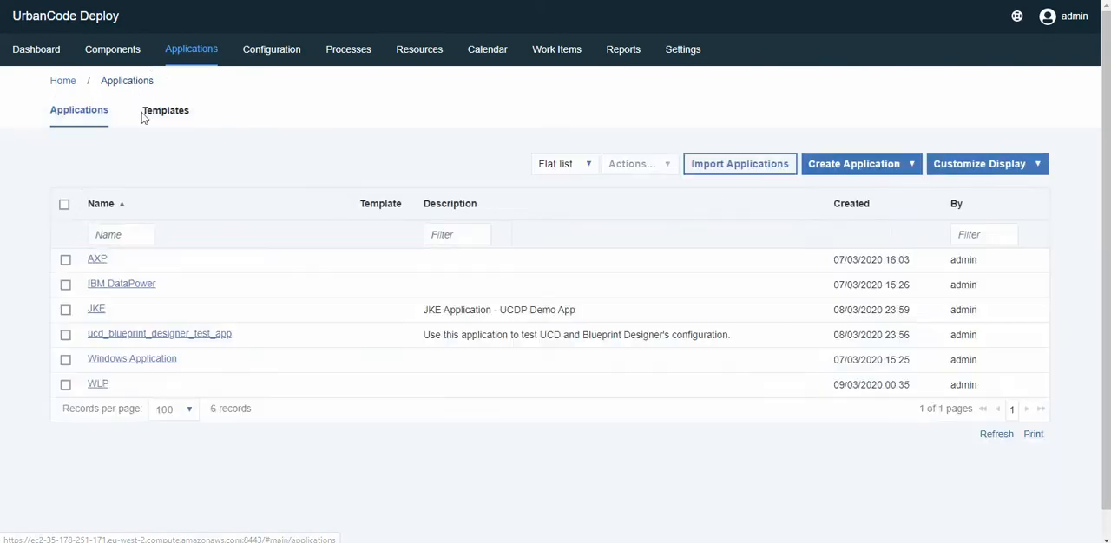
click(99, 385)
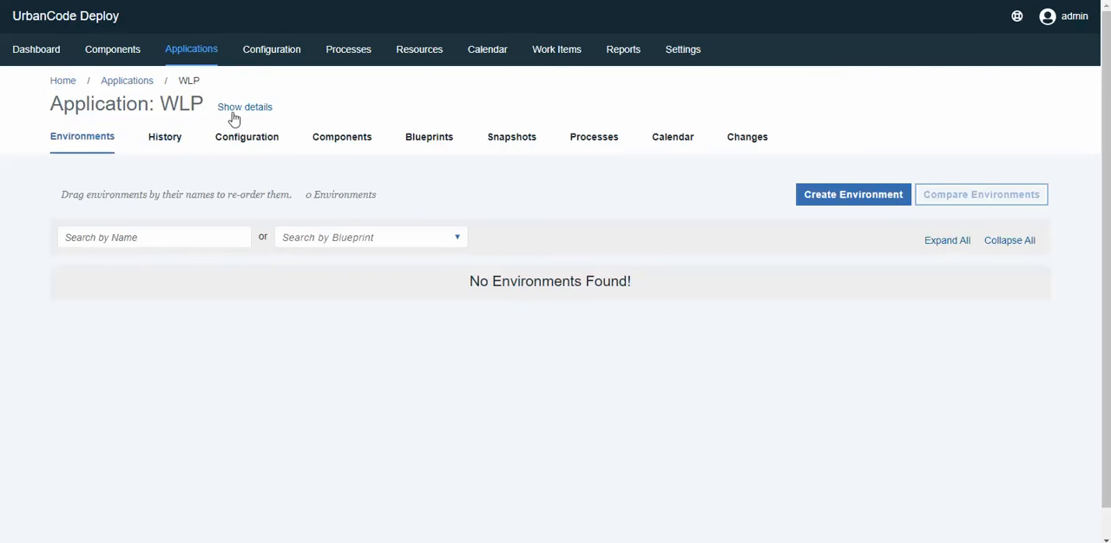
click(424, 52)
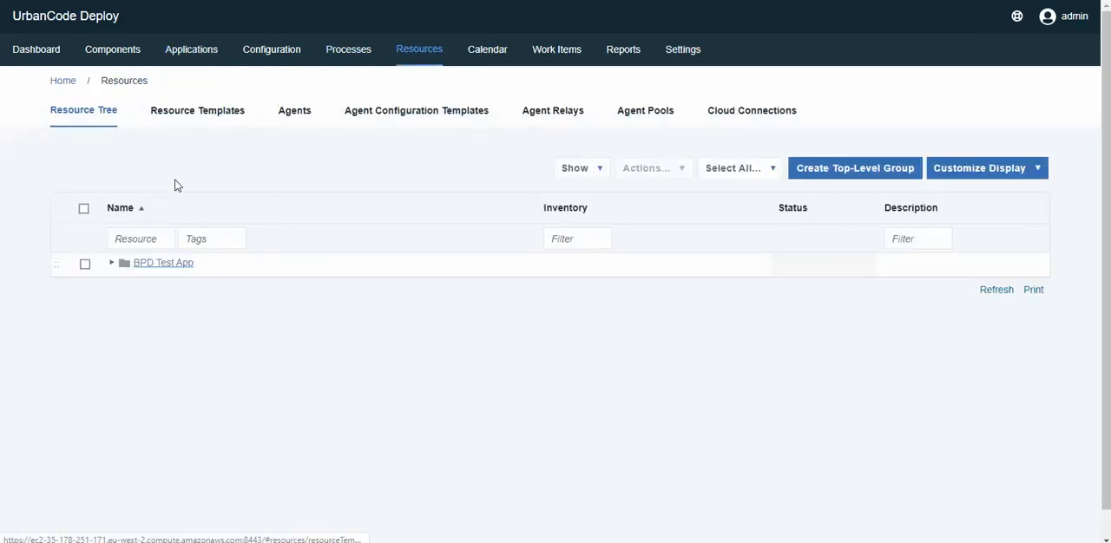
click(286, 123)
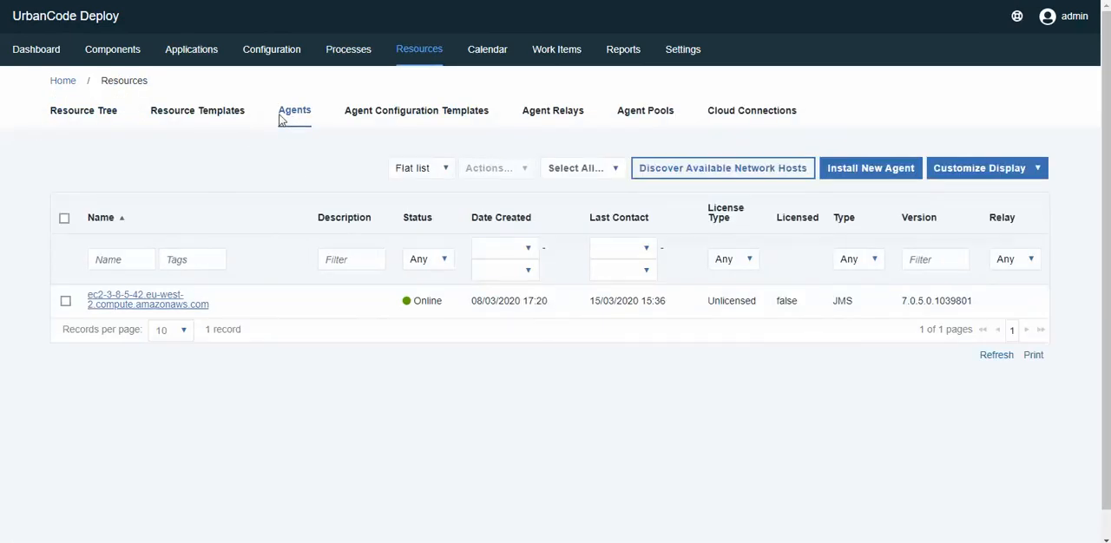
Return to the Blueprint Designer to check the DEV_AWS deletion event, and go back to the blueprints.
click(54, 50)
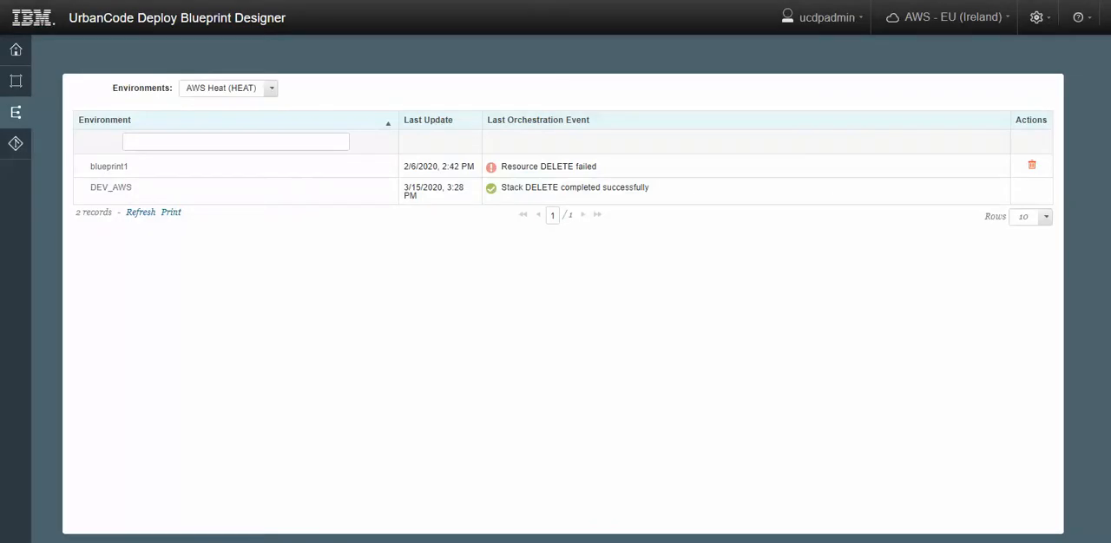
click(17, 82)
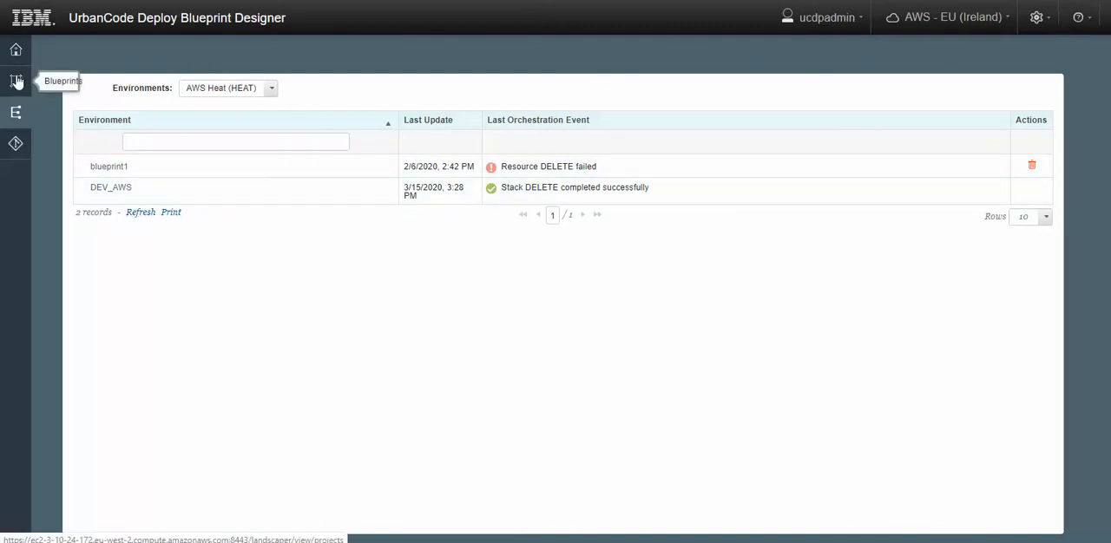